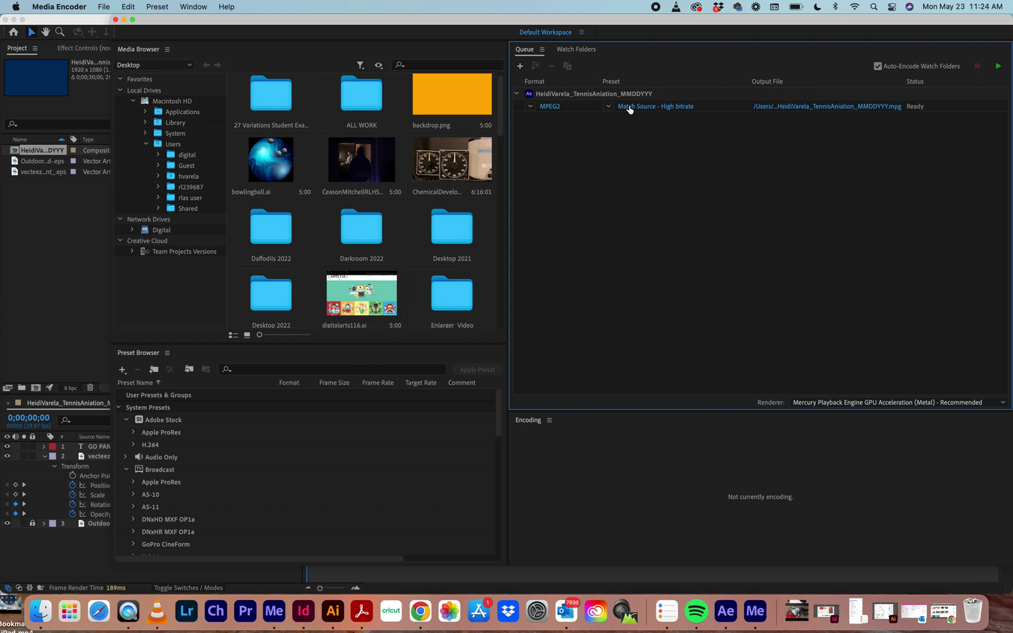
Choose MPEG2 as the export format of the queued tennis animation composition.
left_click(532, 106)
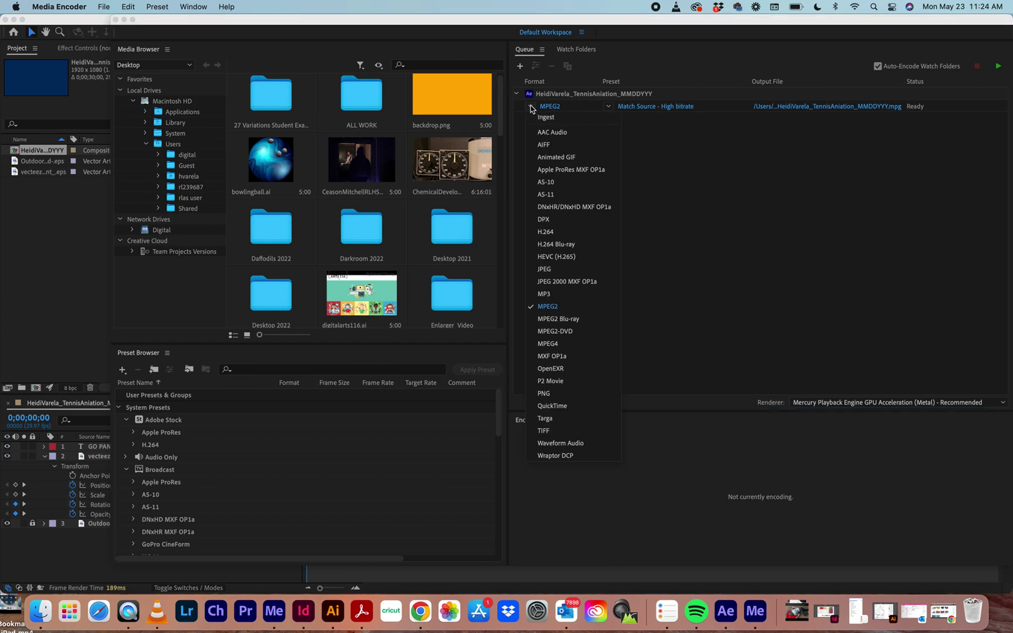
left_click(531, 108)
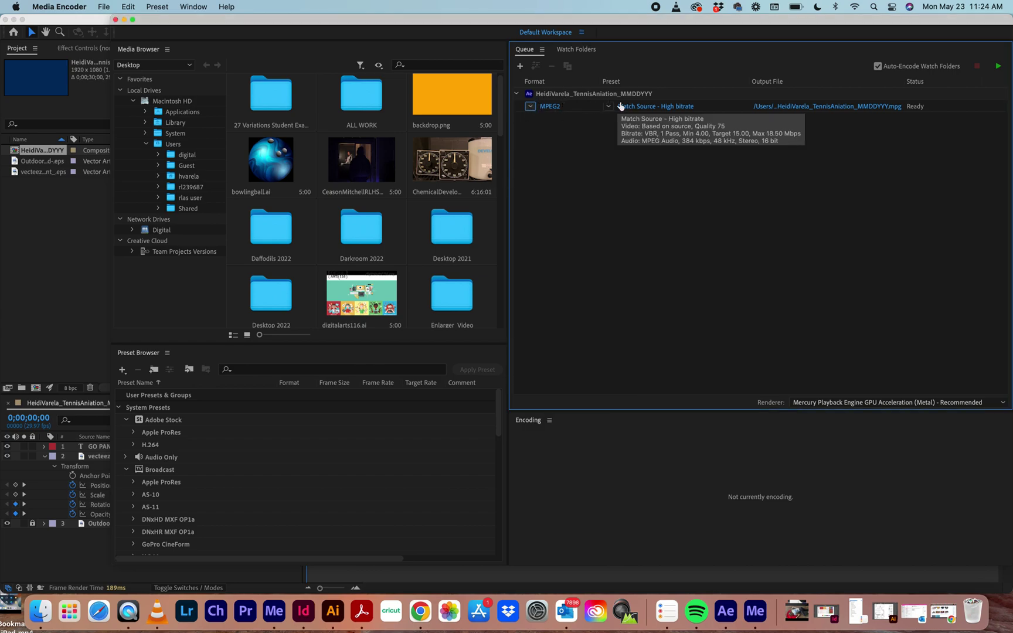
left_click(532, 108)
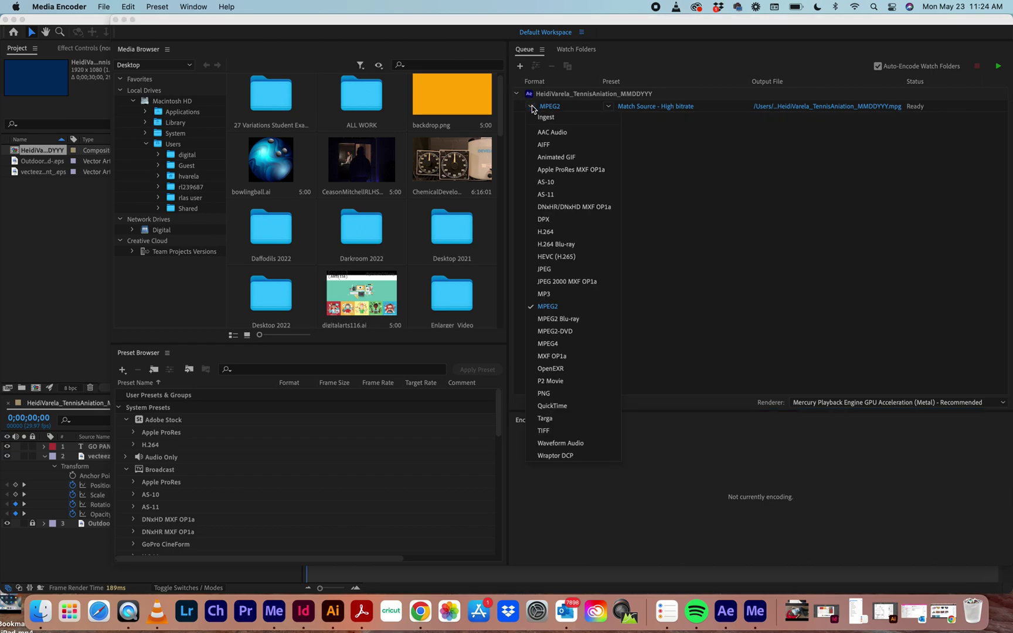
left_click(557, 308)
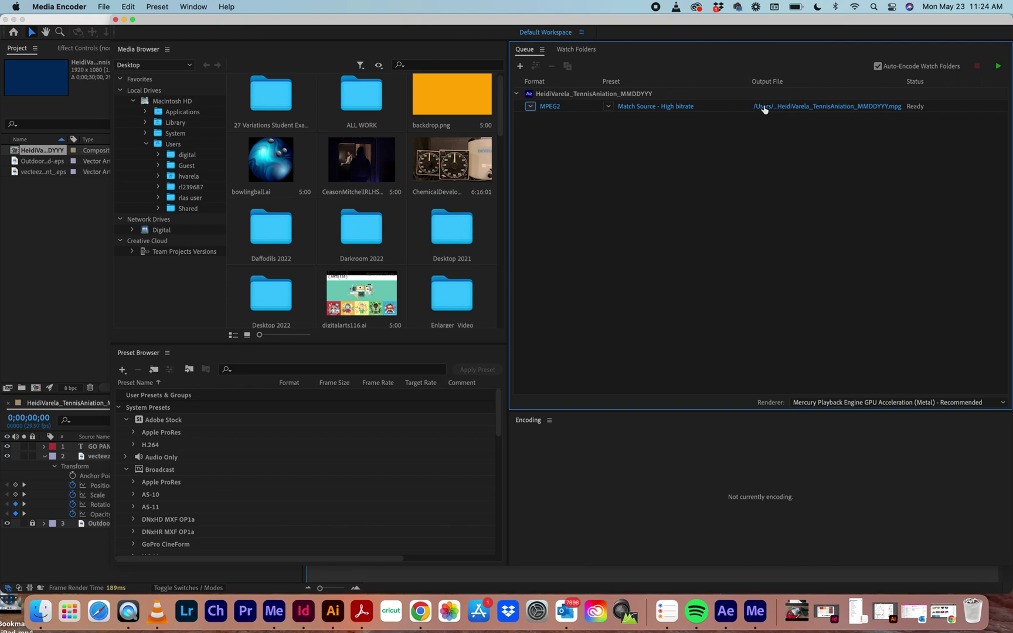
Set the queued video's output location to the Desktop with the Video Files (*.mpg) format, and start encoding the queue.
left_click(853, 107)
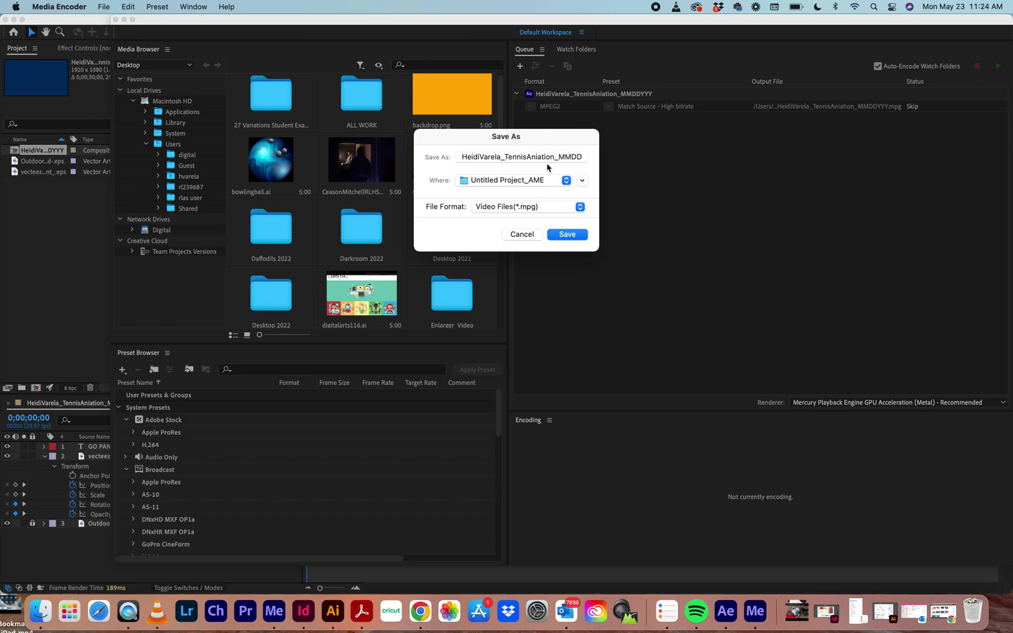
left_click(566, 180)
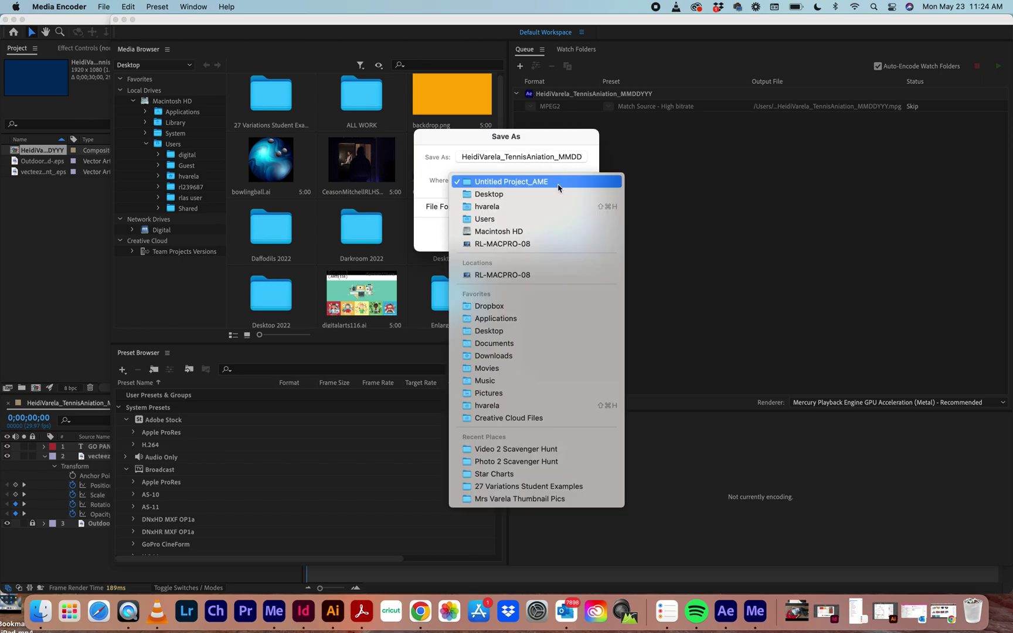
left_click(560, 194)
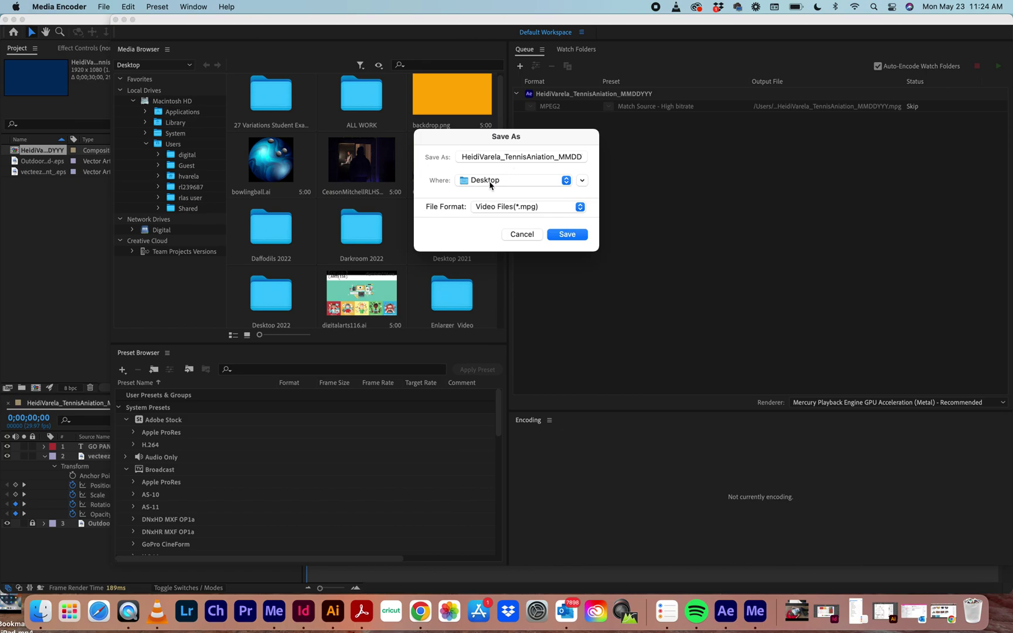
left_click(583, 181)
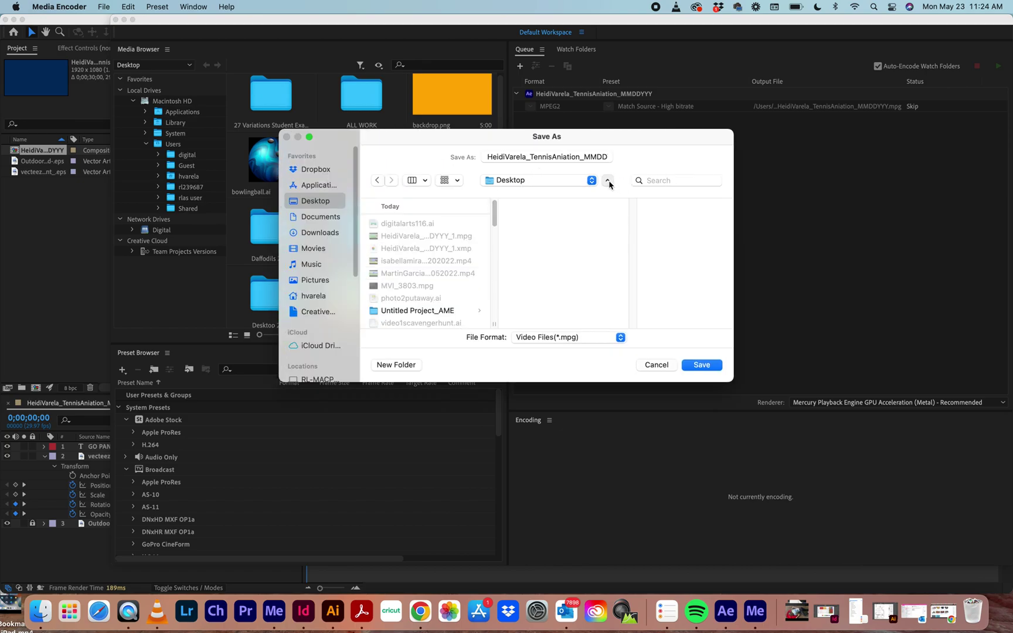
left_click(607, 181)
left_click(582, 180)
left_click(702, 365)
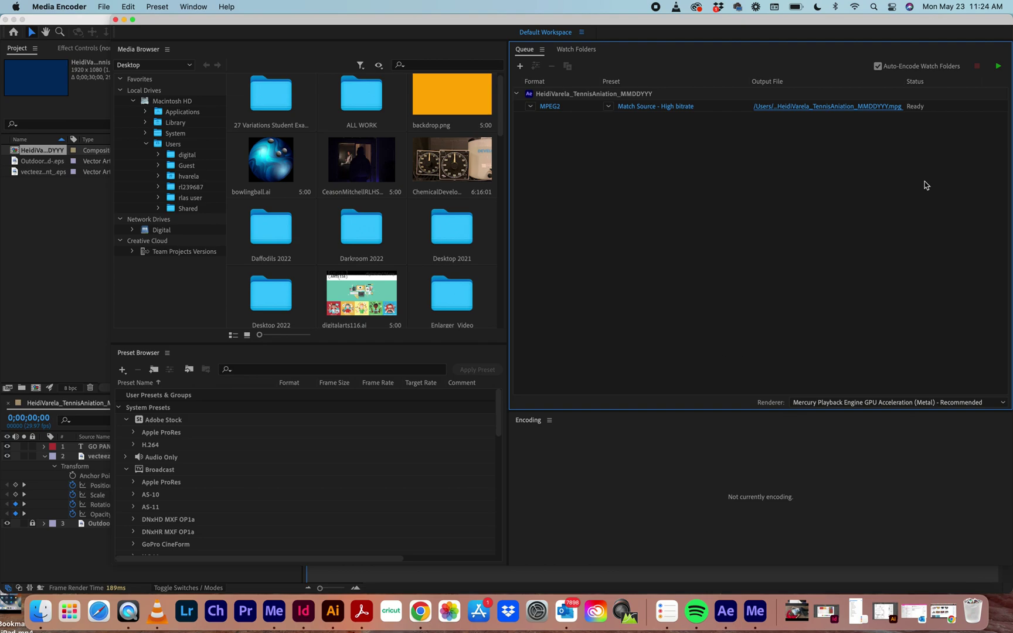
left_click(999, 66)
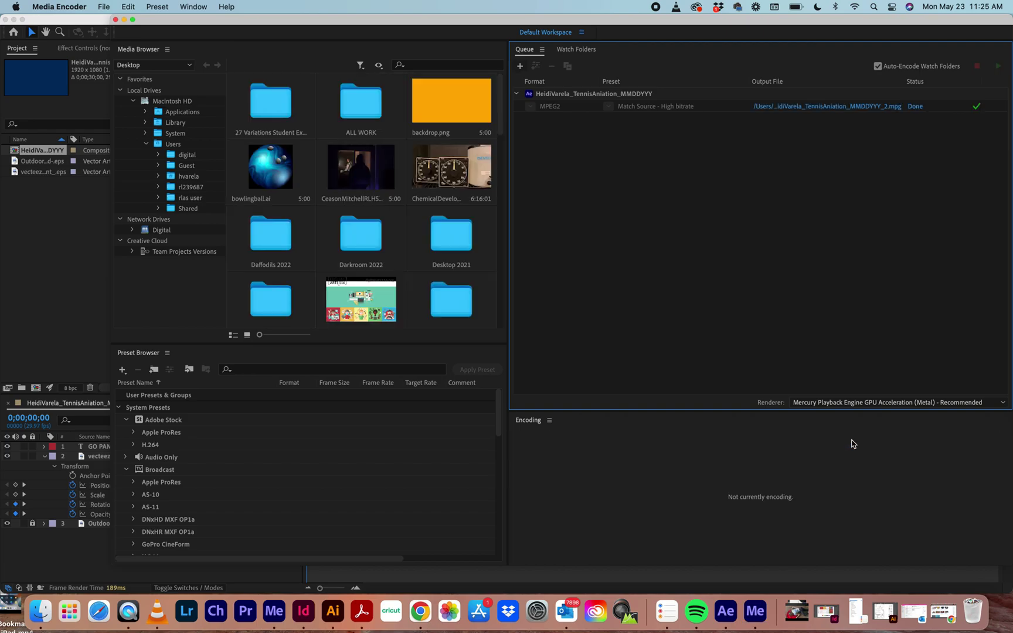
Minimize the After Effects and Media Encoder windows to reveal the desktop.
left_click(14, 20)
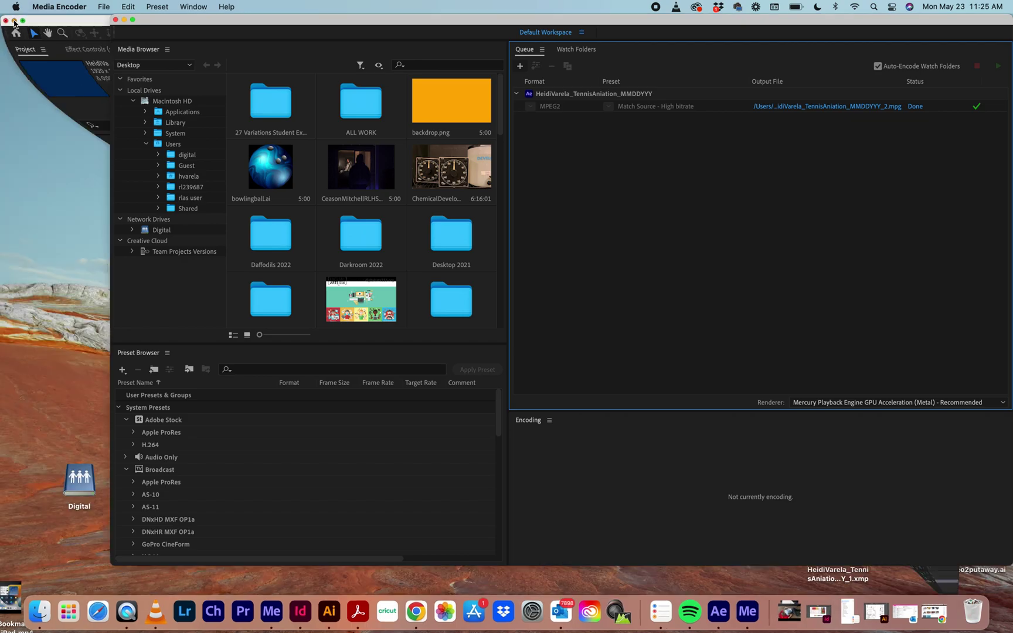
left_click(124, 20)
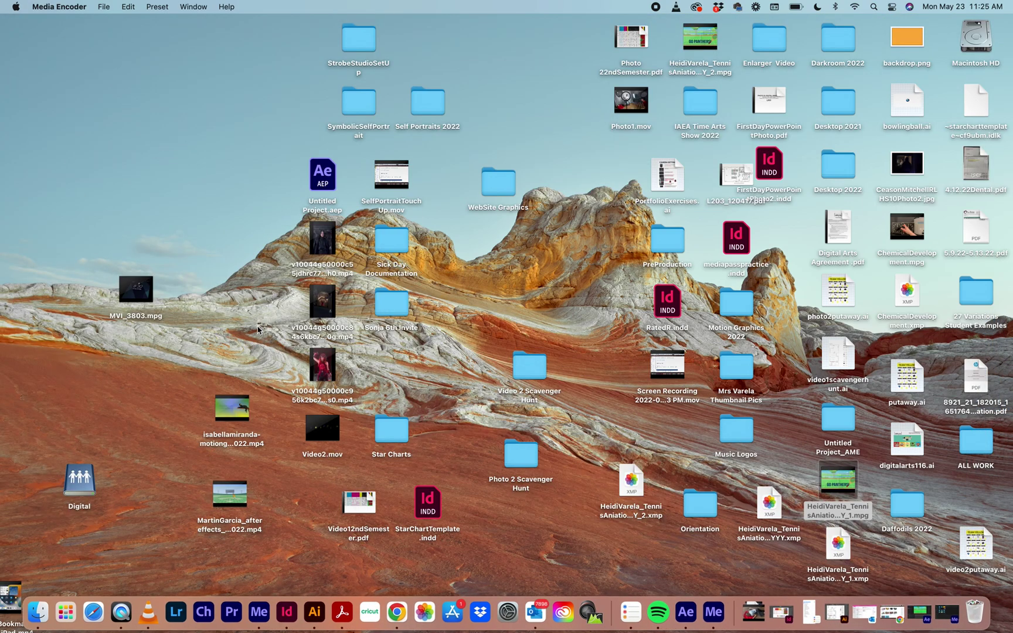
left_click(576, 262)
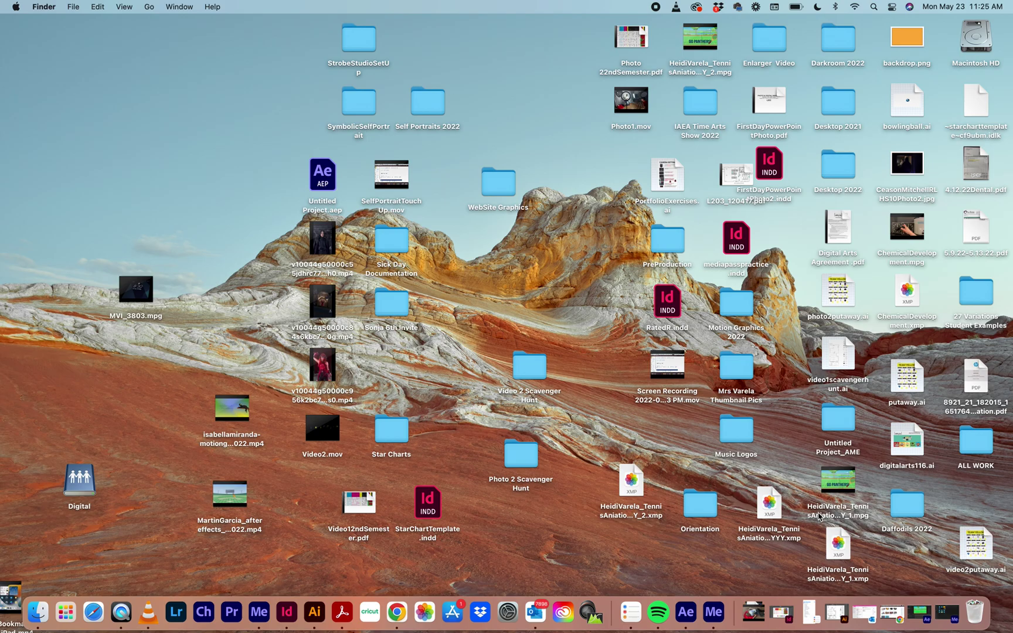
Open the exported tennis animation .mpg ending in _1 from the desktop, preview its playback briefly and close it.
double_click(850, 503)
left_click(505, 485)
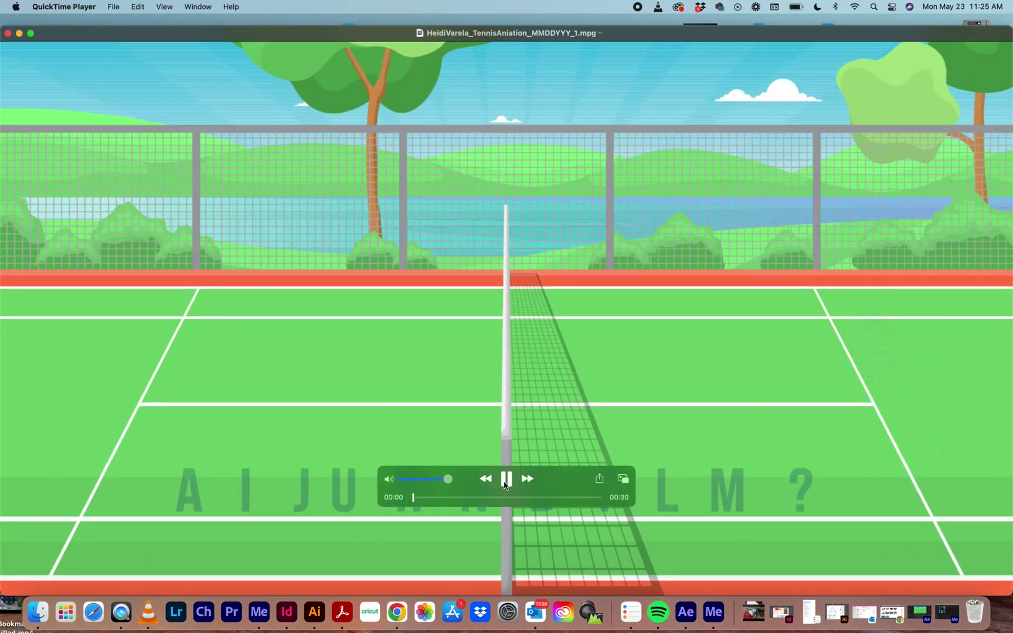
left_click(505, 485)
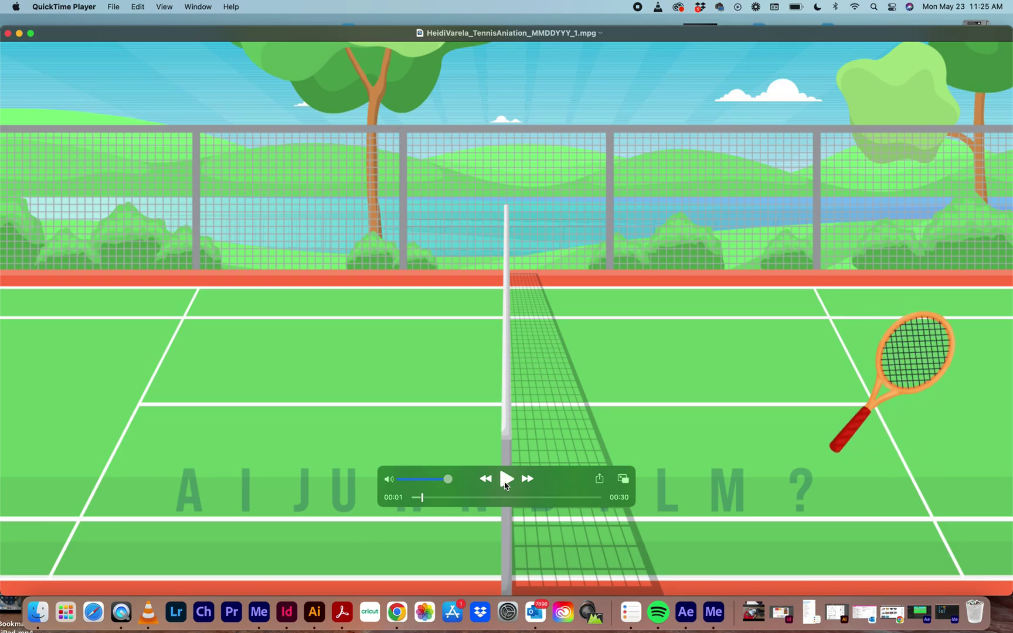
left_click(8, 33)
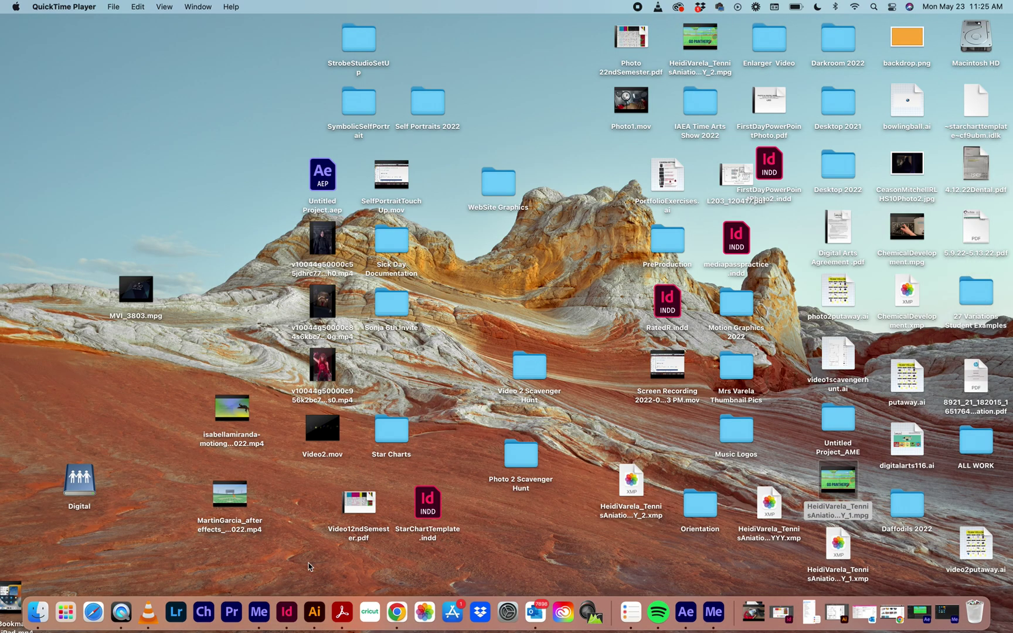
Switch to Chrome and open the modules page of the Video & Animation 1 Sem 2 course in Canvas.
left_click(396, 612)
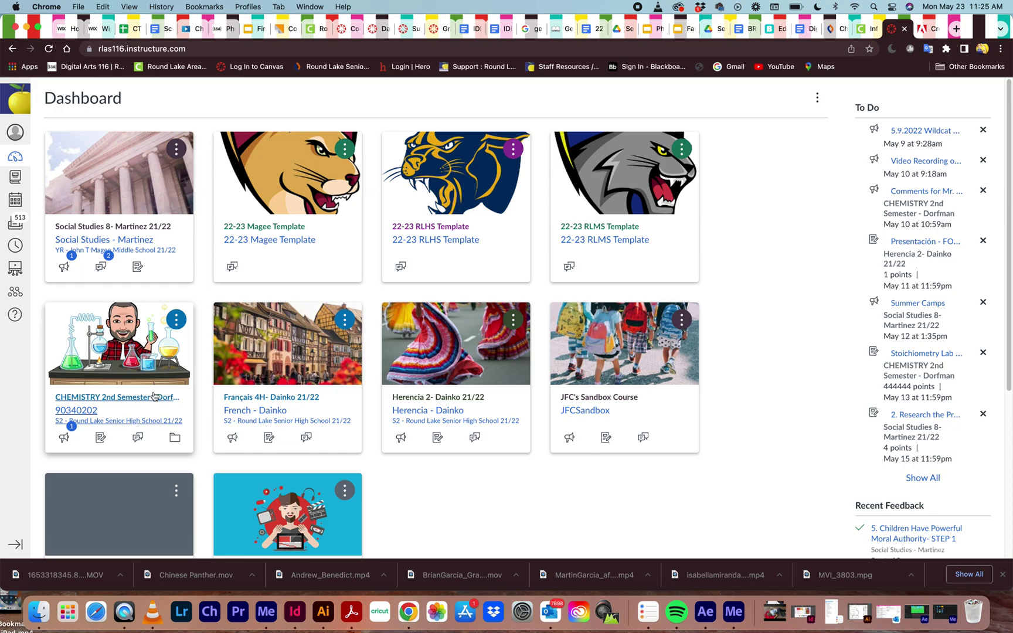
scroll(316, 381, "down", 3)
left_click(321, 393)
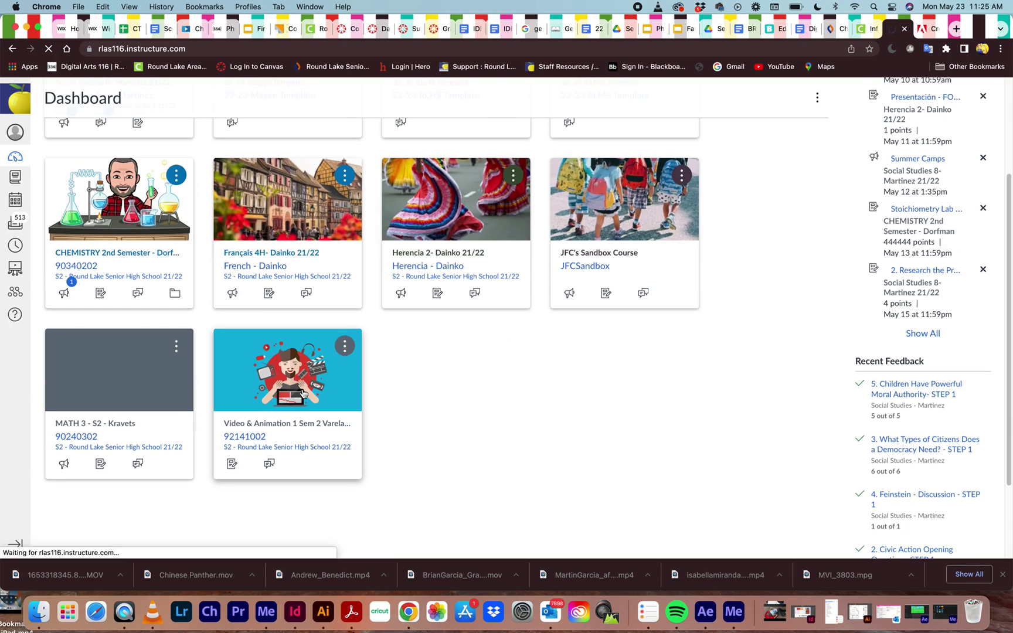
left_click(65, 240)
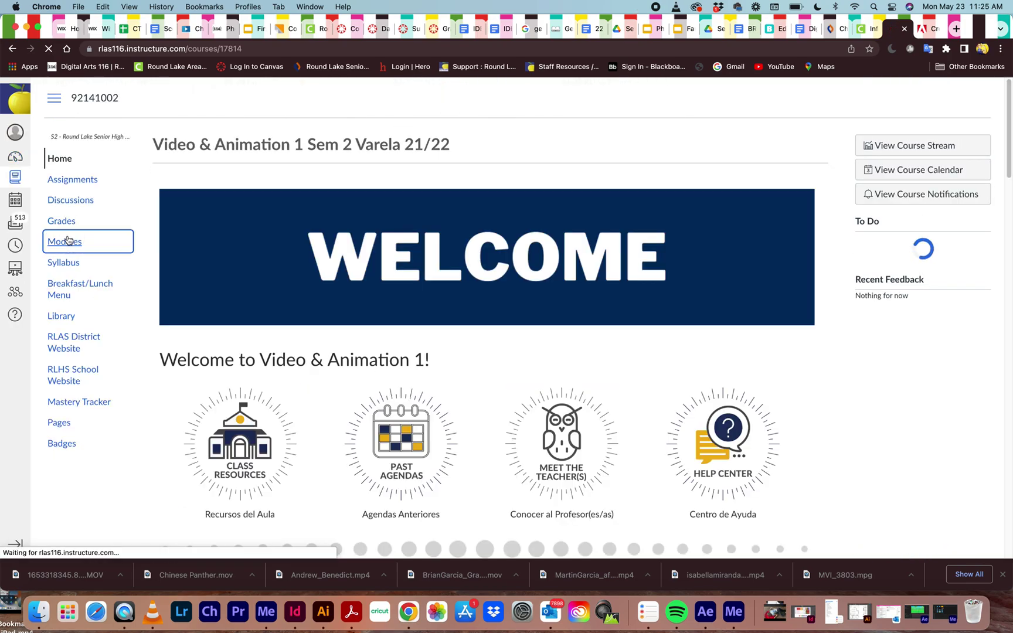
Open the "Summative: Motion Graphic (After Effects Final Project)" assignment under Standard 4 and start a submission.
scroll(519, 242, "down", 15)
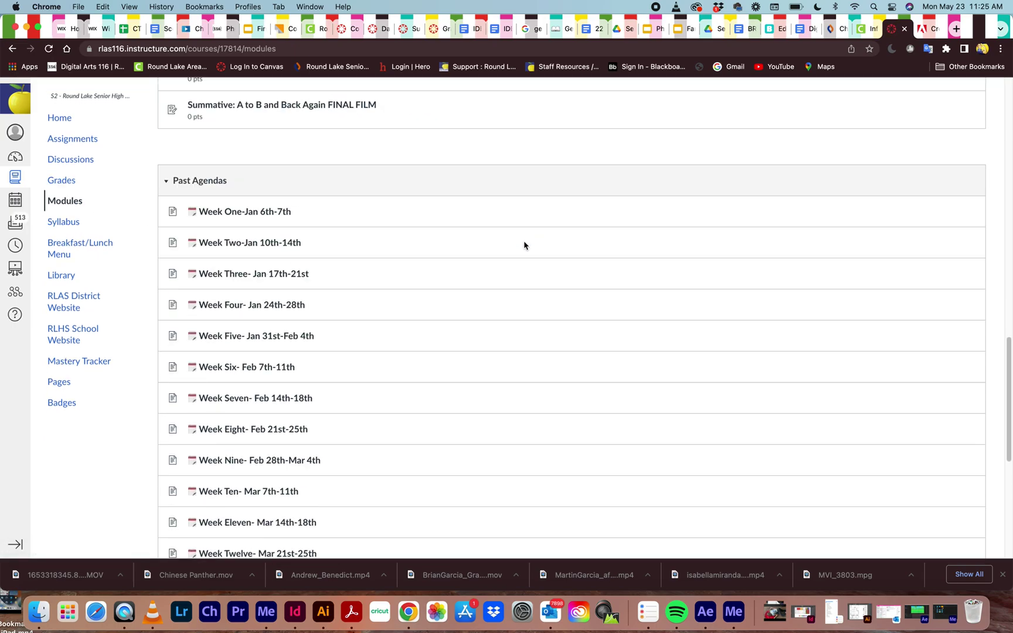
scroll(524, 244, "up", 5)
scroll(524, 244, "up", 2)
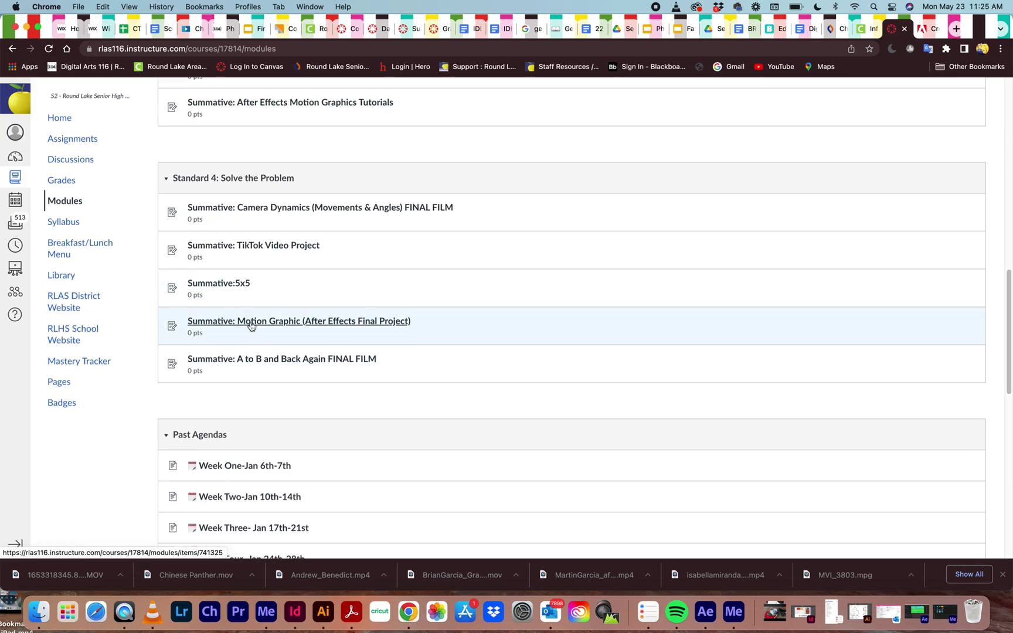
left_click(277, 326)
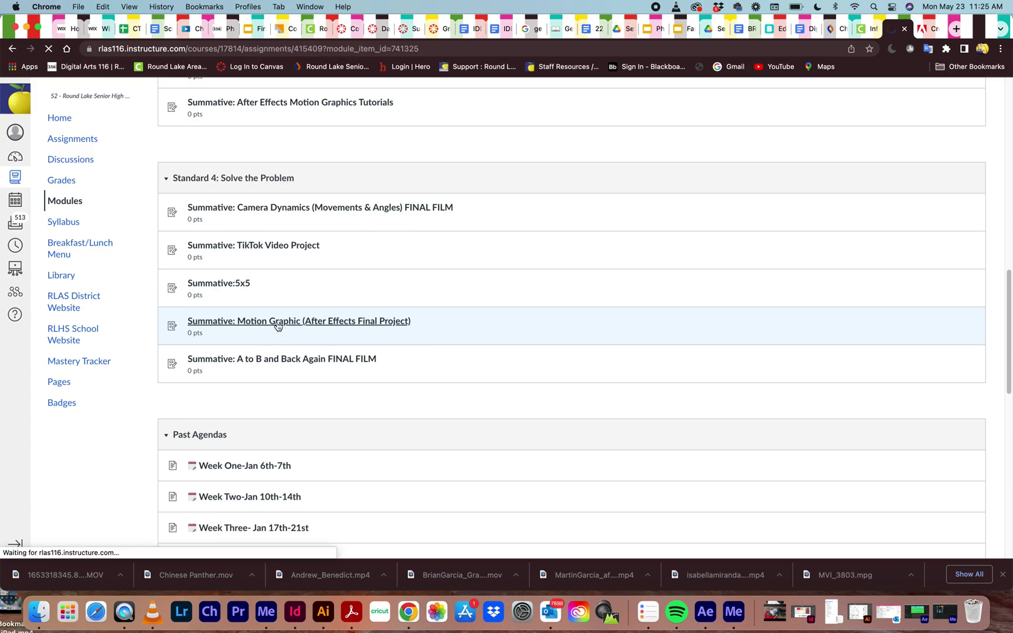
left_click(796, 142)
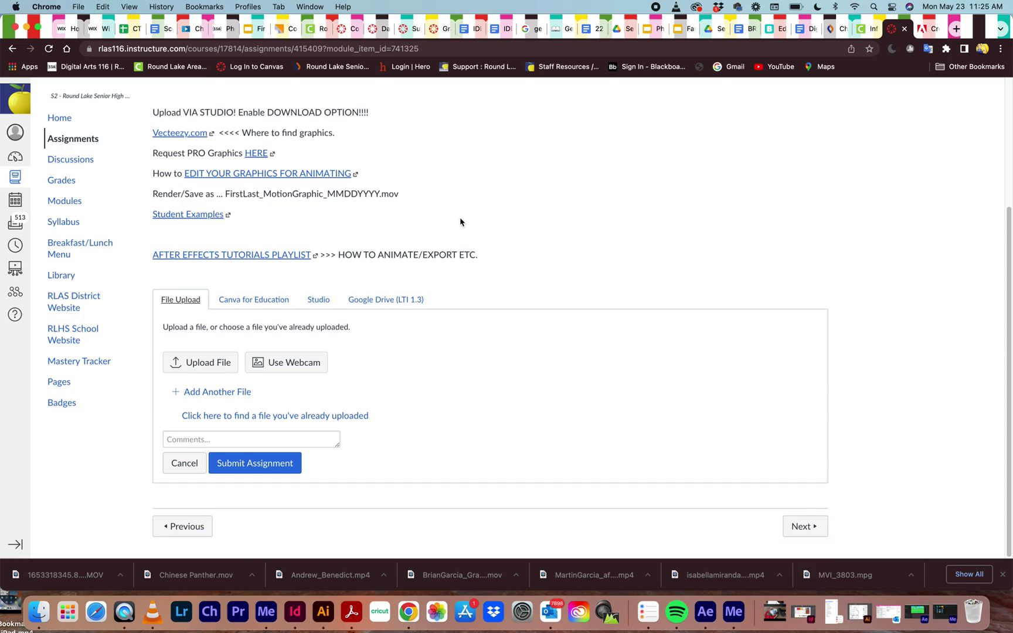
Upload the tennis animation .mpg ending in _1 from the Desktop to the assignment's Studio library.
left_click(322, 301)
scroll(331, 355, "down", 1)
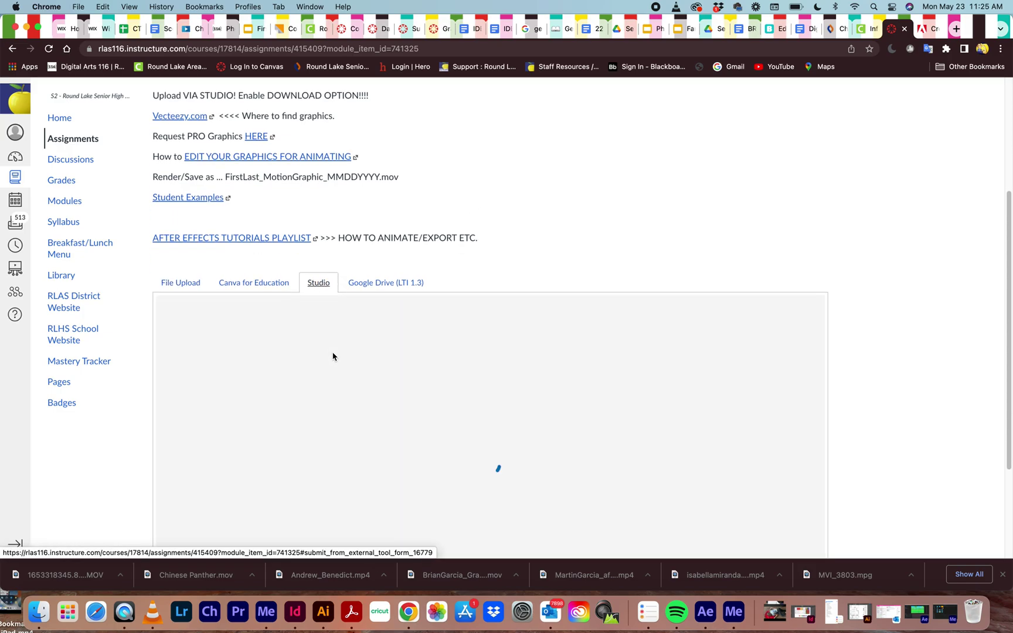
scroll(402, 352, "down", 3)
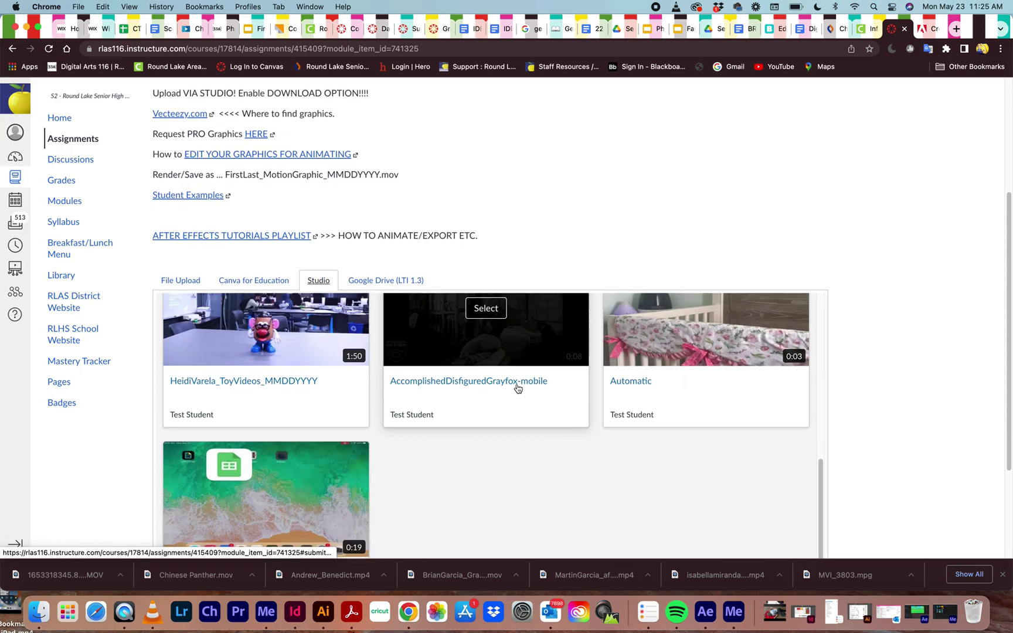
scroll(516, 386, "up", 5)
left_click(767, 309)
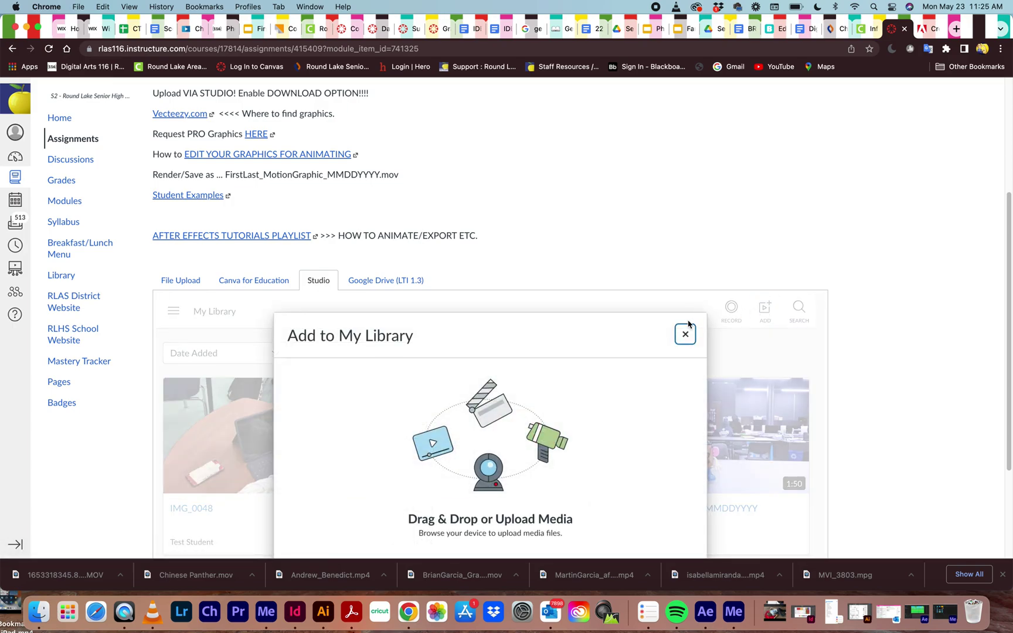
scroll(469, 381, "down", 4)
left_click(488, 447)
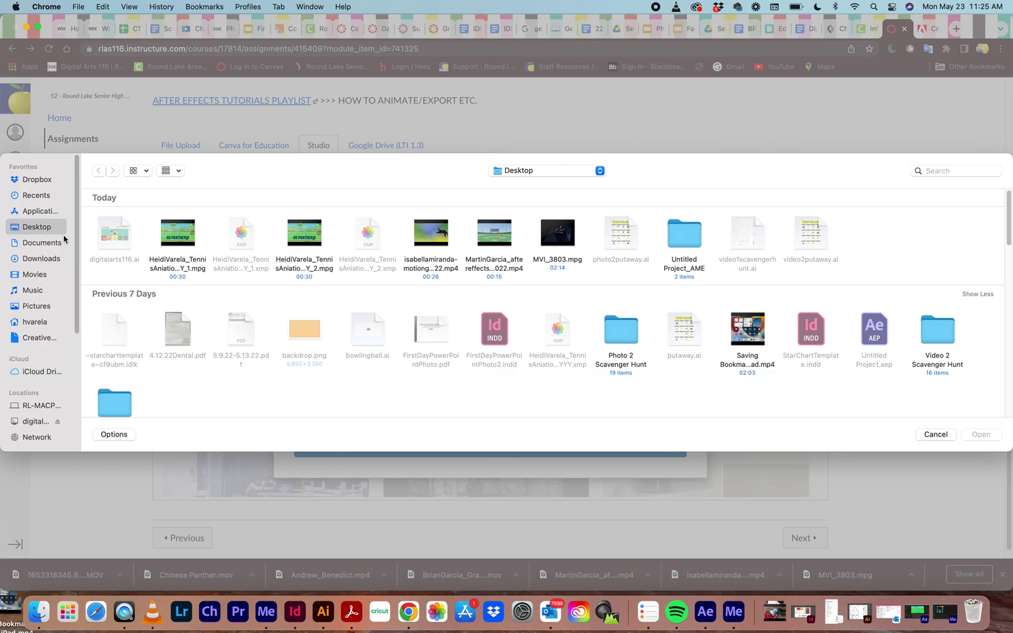
left_click(177, 232)
left_click(980, 434)
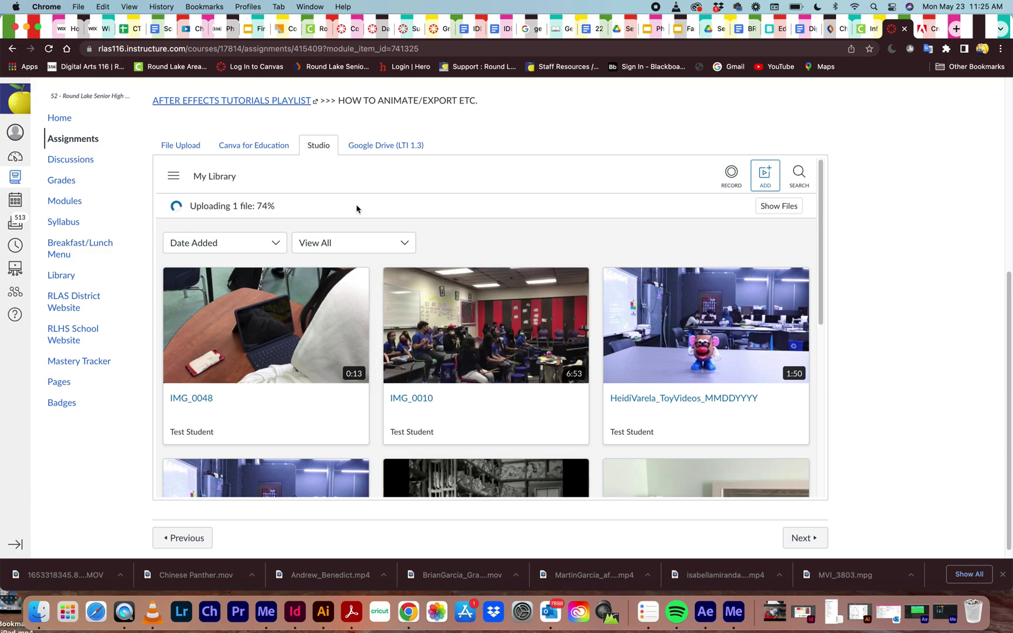
Select the newly uploaded tennis animation in the Studio library for the submission once its processing is complete.
scroll(556, 304, "down", 5)
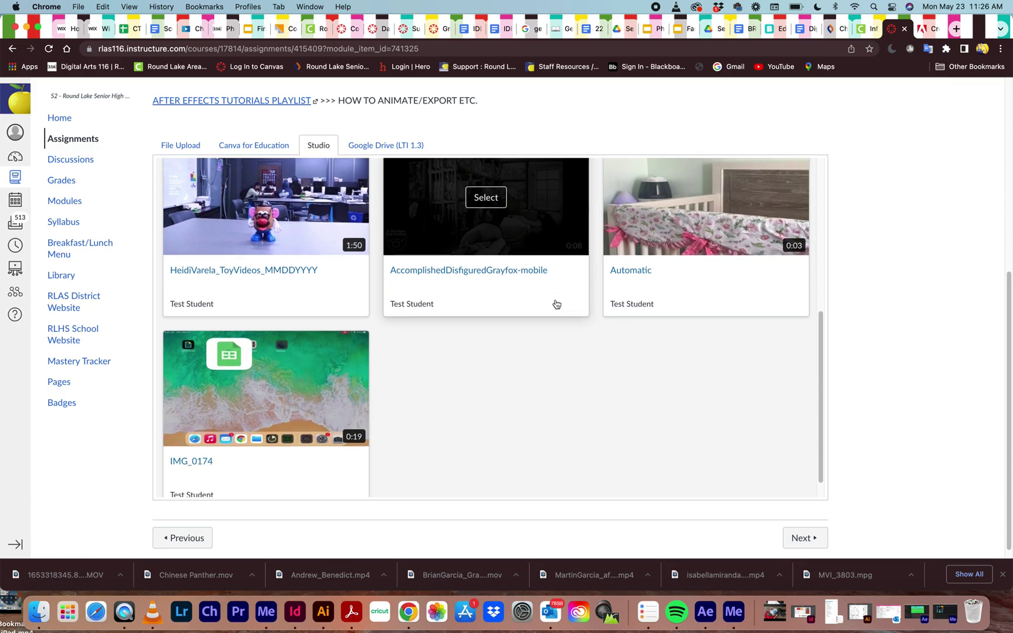
scroll(675, 358, "up", 4)
scroll(480, 296, "up", 6)
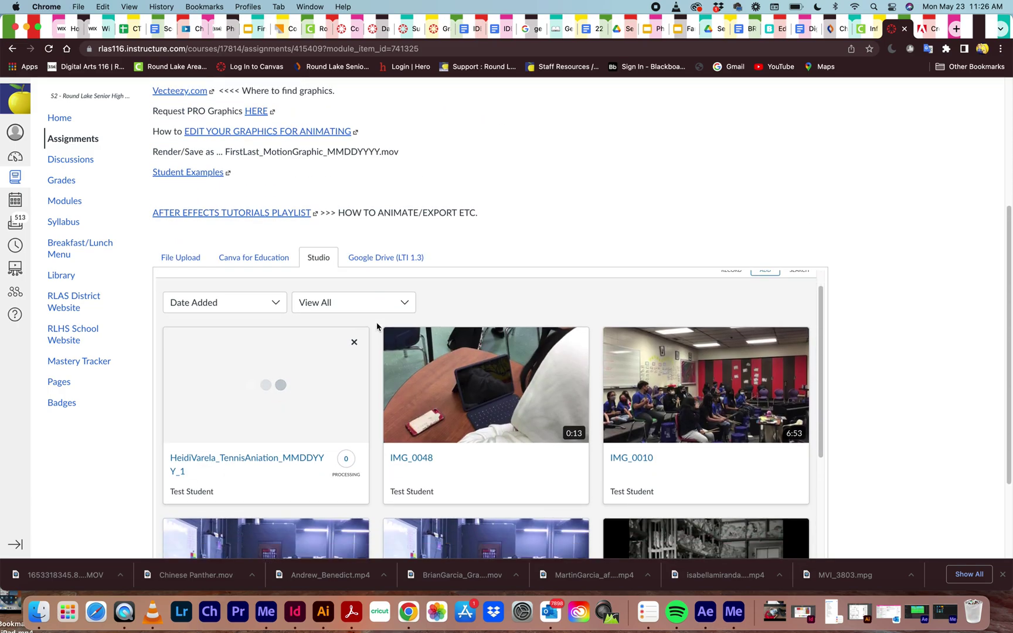
scroll(377, 326, "down", 2)
scroll(269, 360, "up", 2)
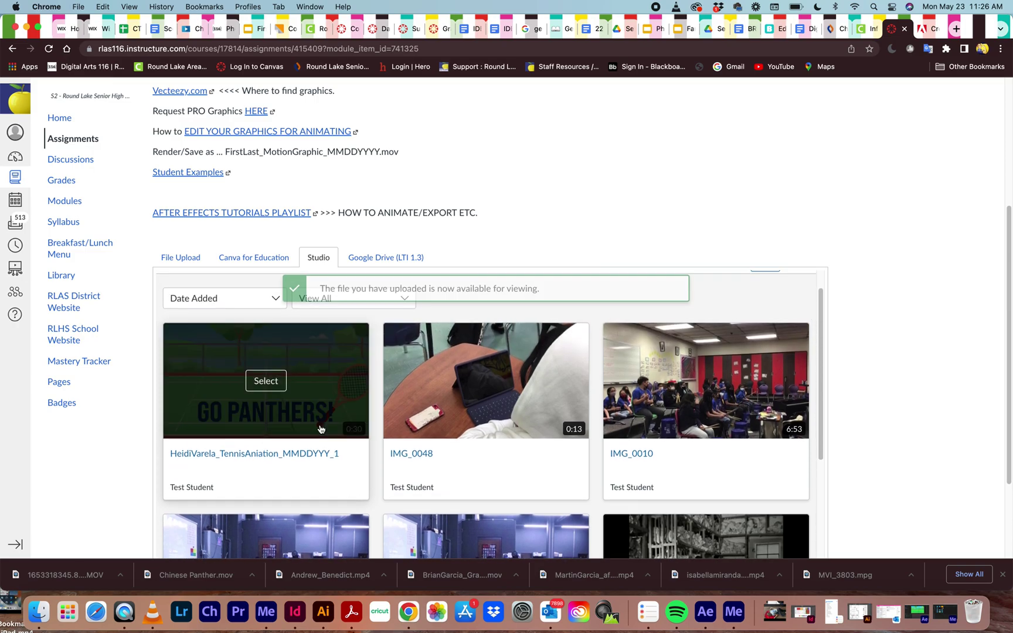
left_click(272, 382)
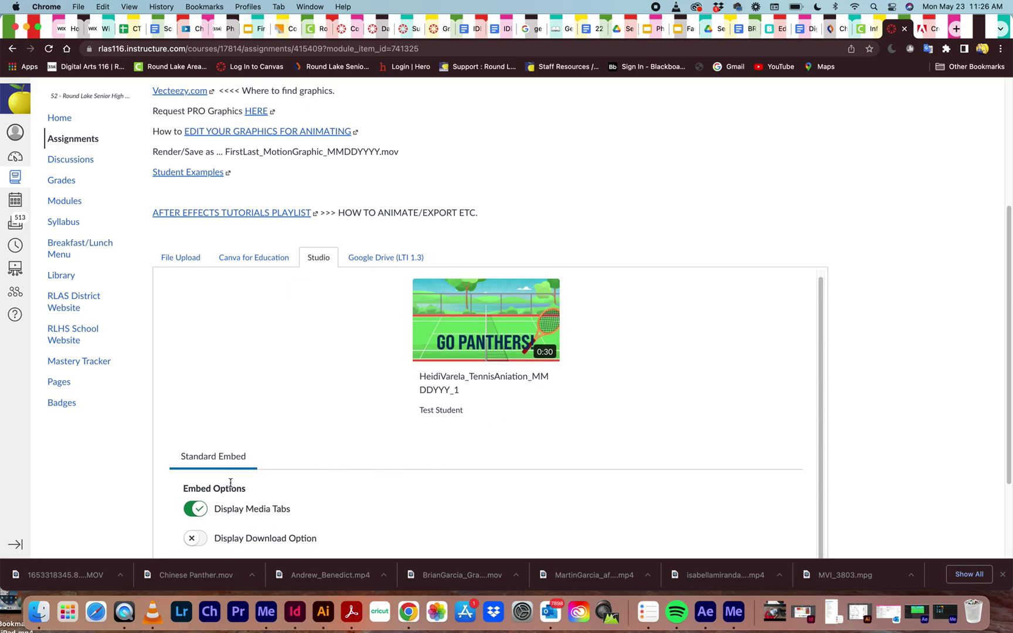
Embed the video with Display Download Option enabled and submit the assignment, then minimize the browser window.
scroll(231, 482, "down", 2)
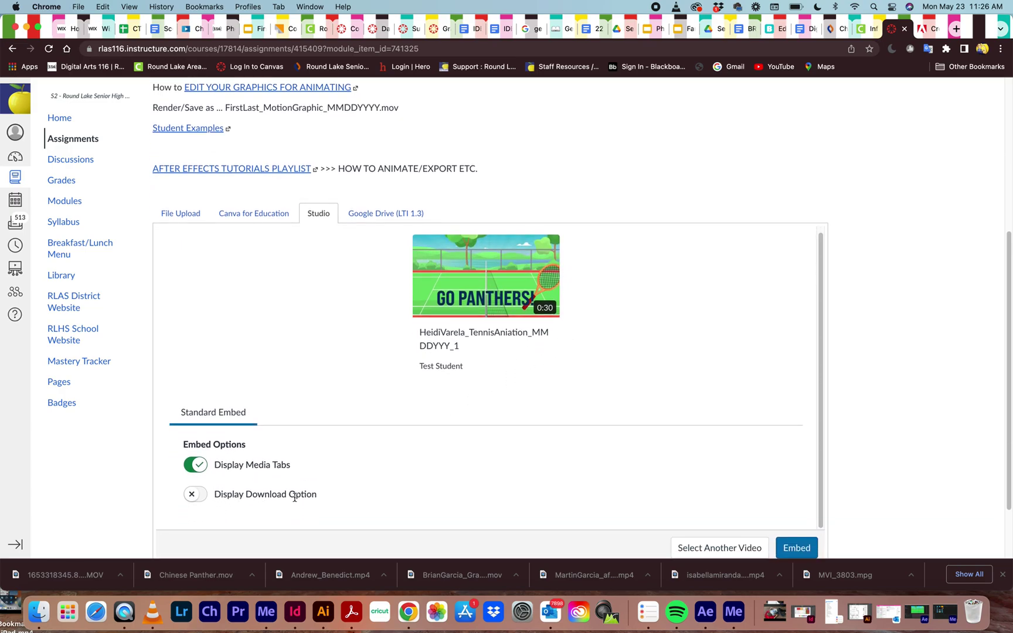
left_click(200, 496)
scroll(545, 445, "down", 3)
left_click(796, 476)
left_click(352, 457)
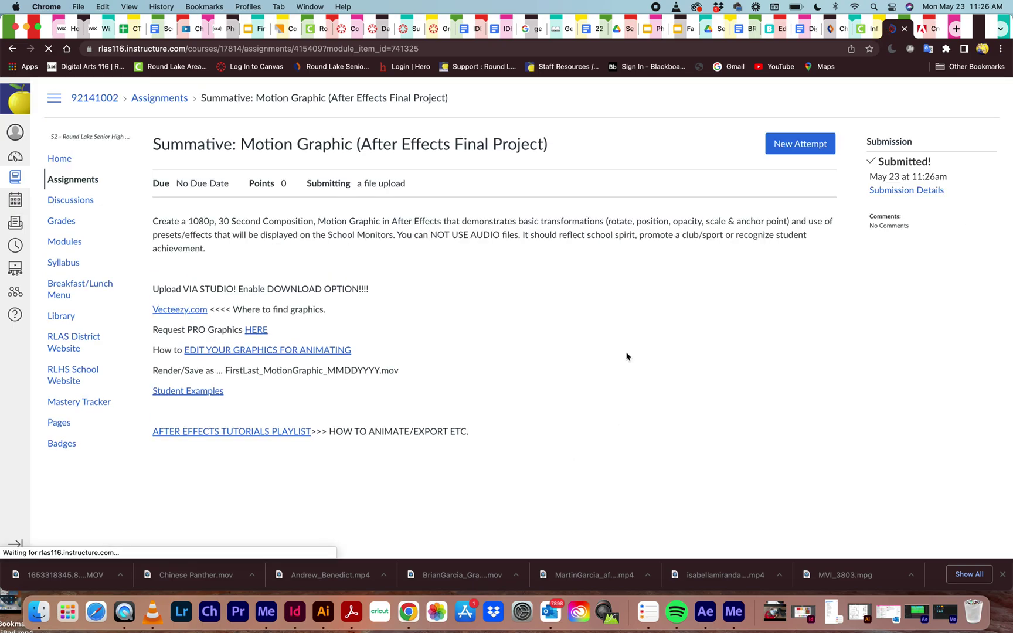
left_click(26, 28)
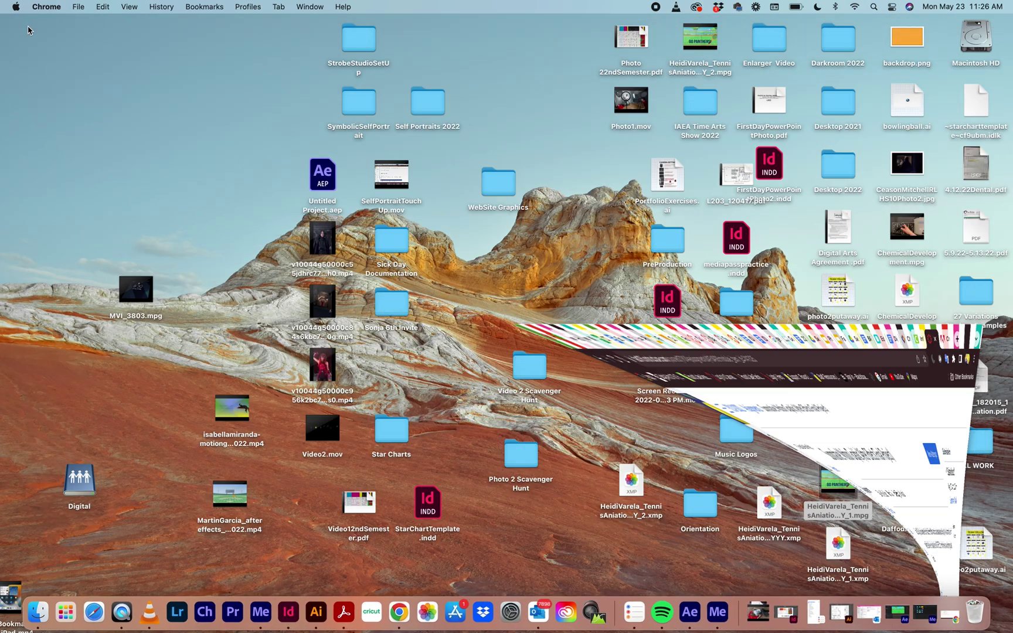
Switch to After Effects and add the tennis composition to the Render Queue with a QuickTime (*.mov) output on the Desktop.
left_click(687, 613)
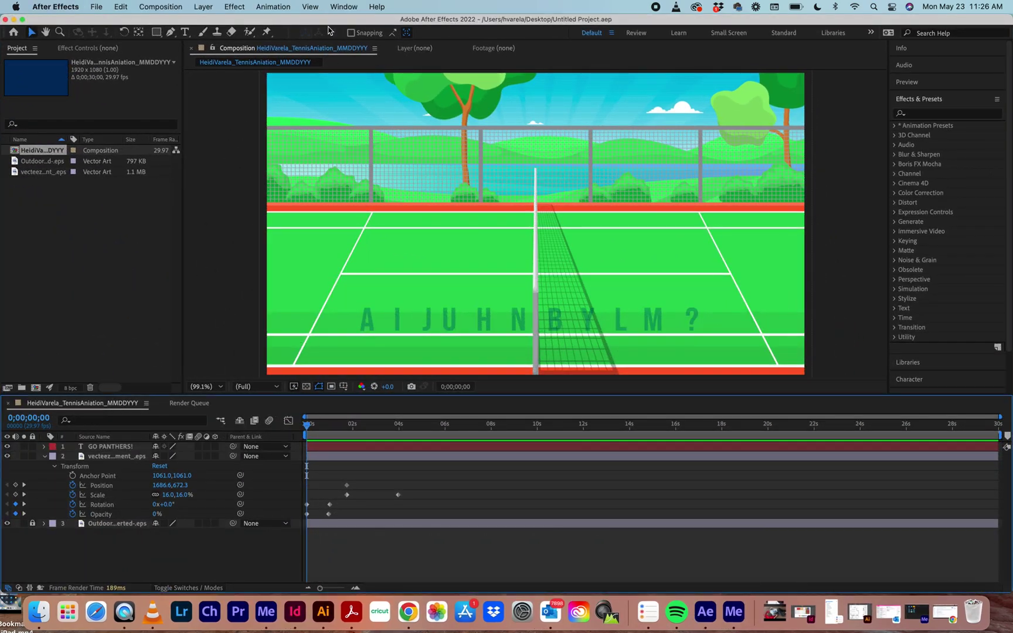
left_click(159, 6)
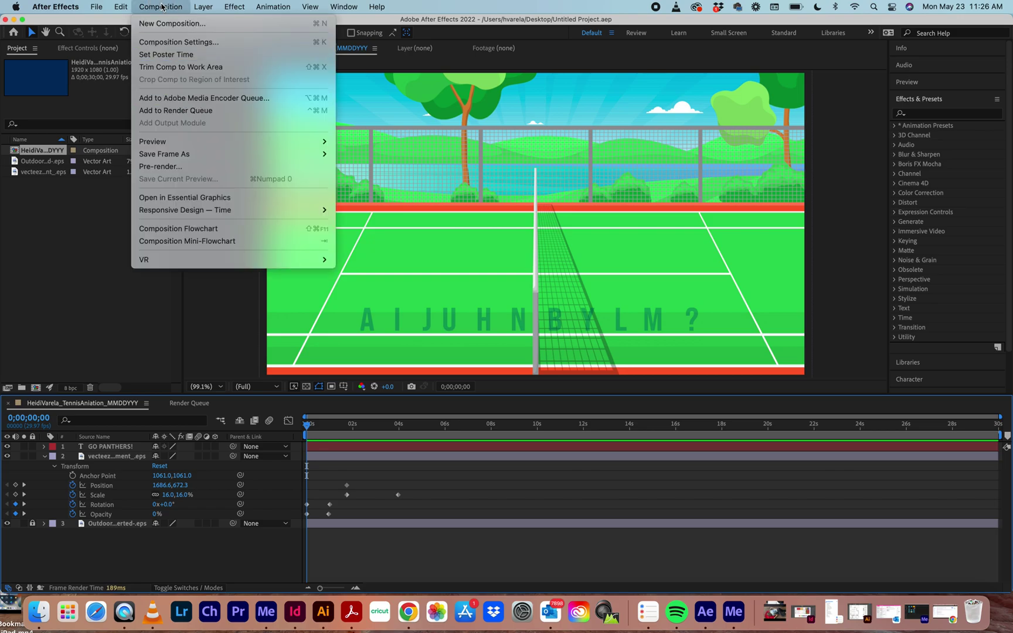
left_click(199, 110)
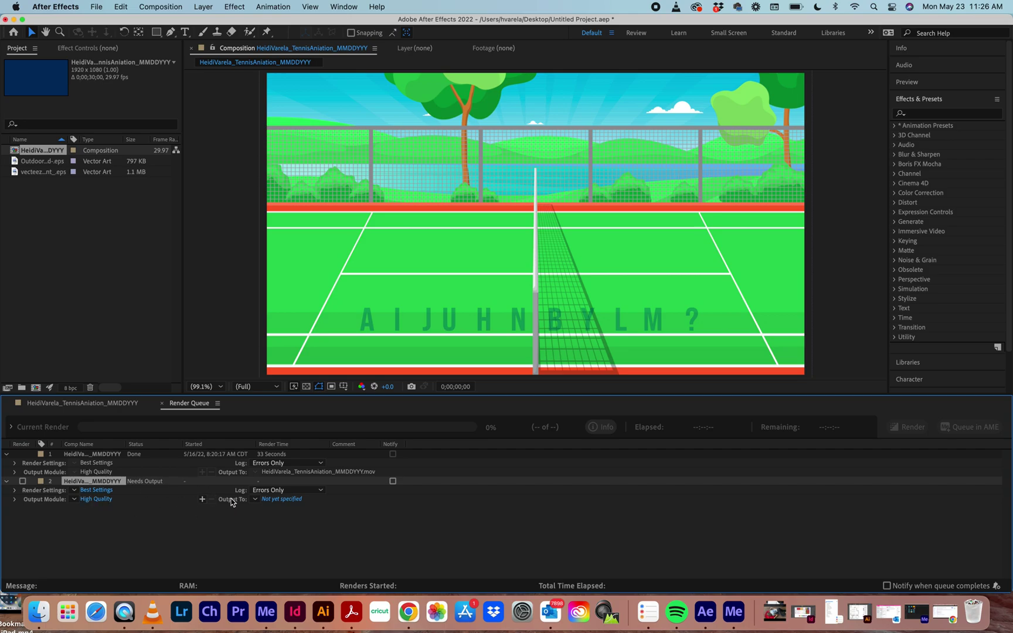
left_click(280, 498)
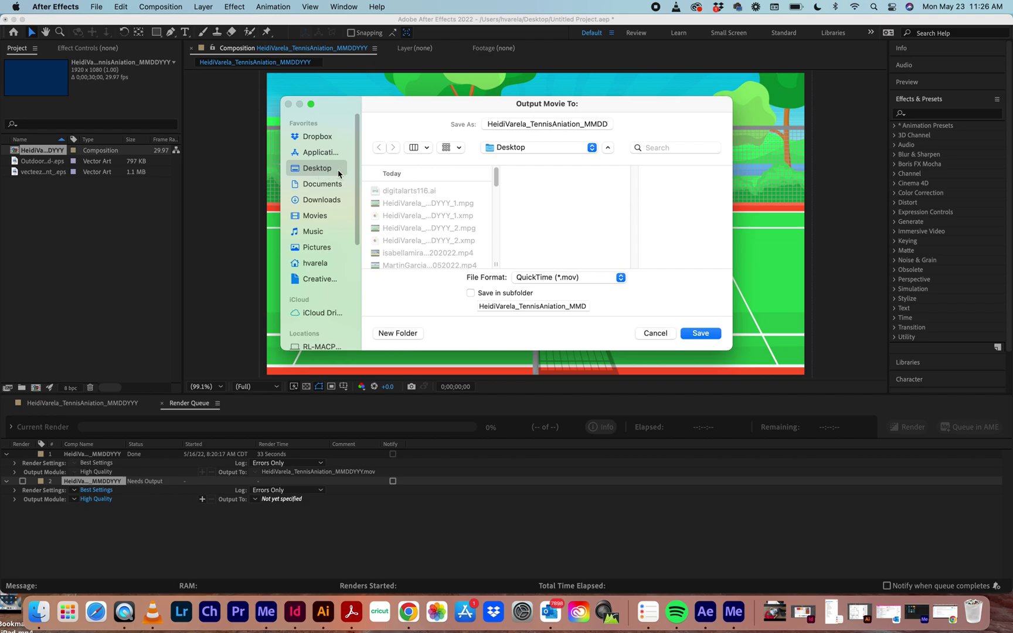
left_click(545, 277)
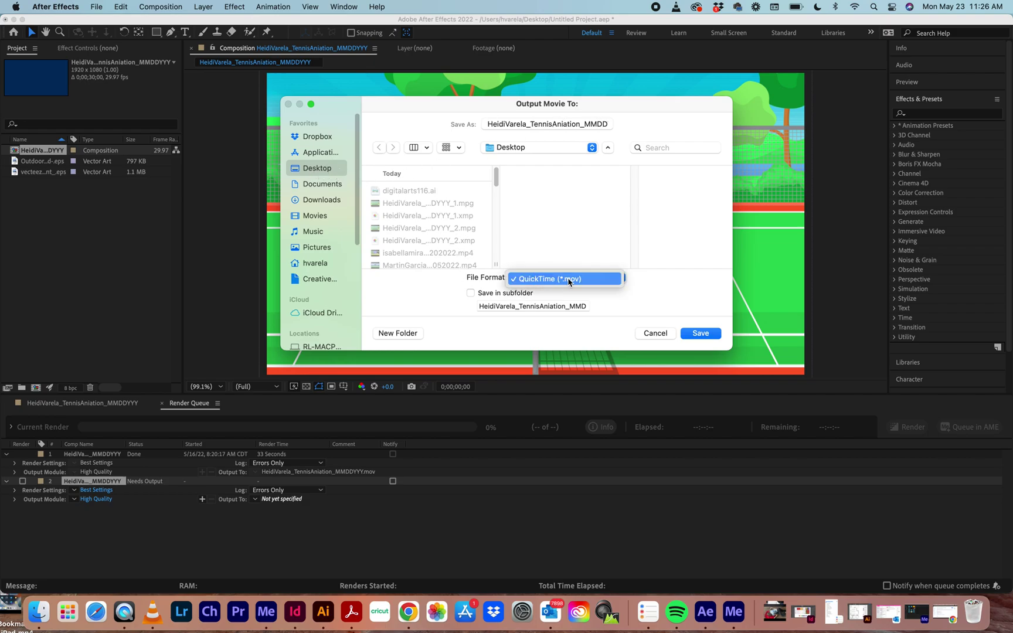
left_click(588, 281)
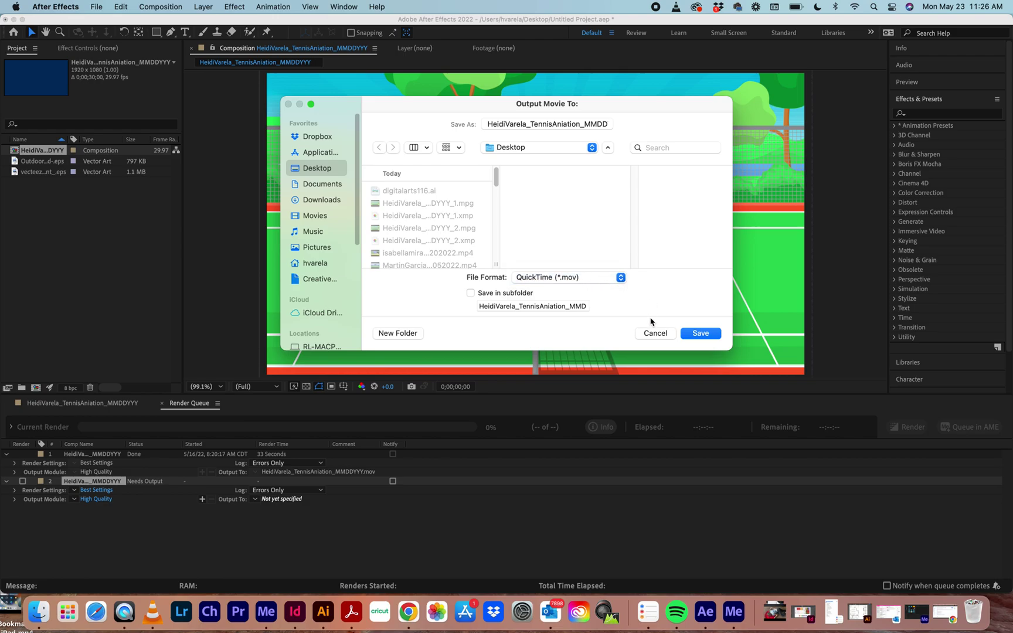
left_click(701, 333)
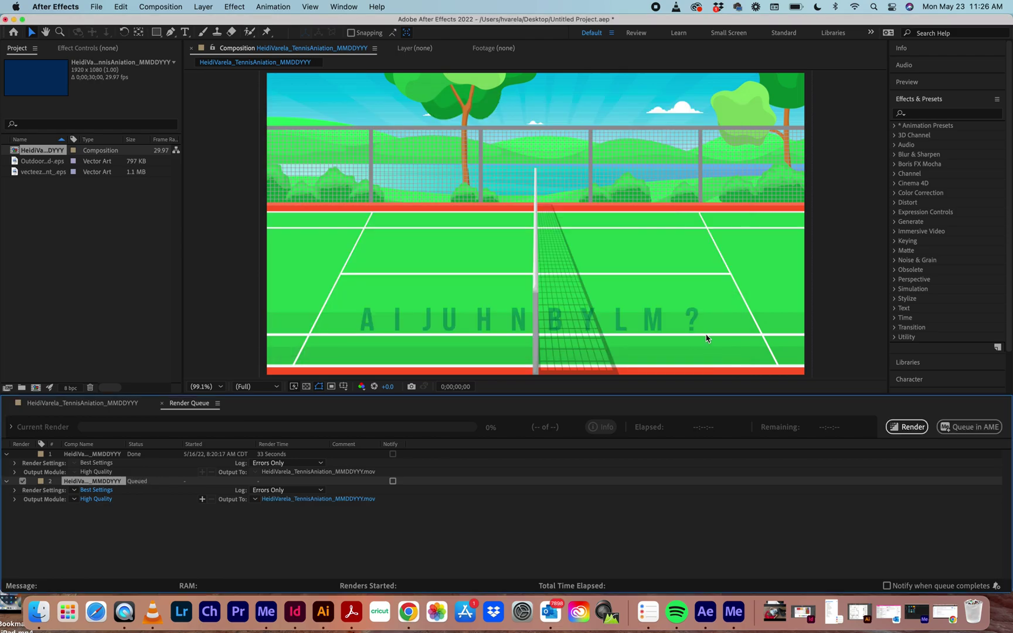
Apply Best quality, Full resolution render settings and a QuickTime output module to the queued composition, and render it.
left_click(95, 491)
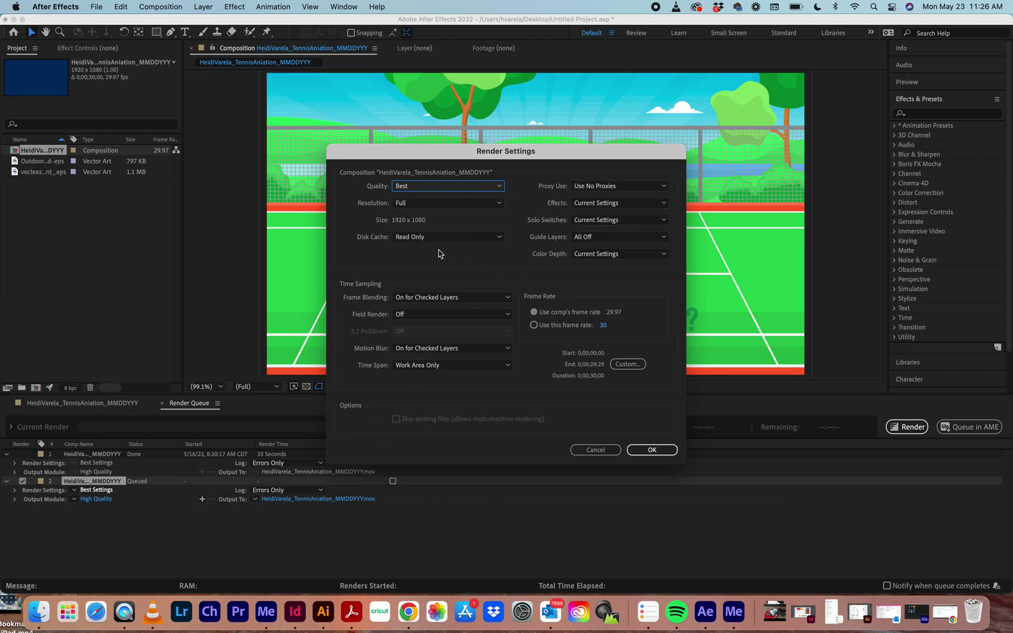
left_click(652, 449)
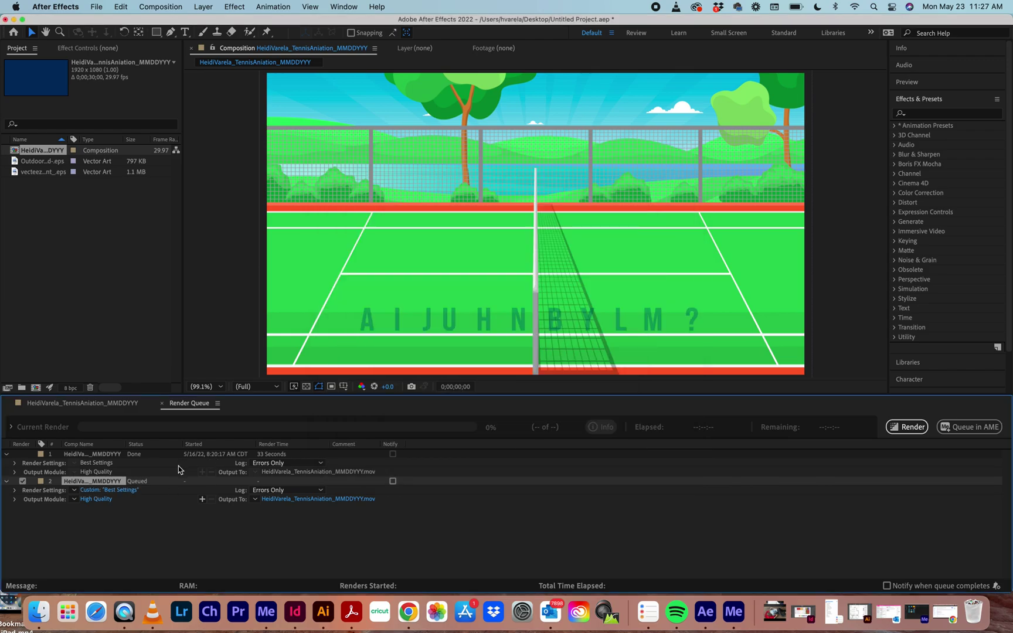
left_click(108, 500)
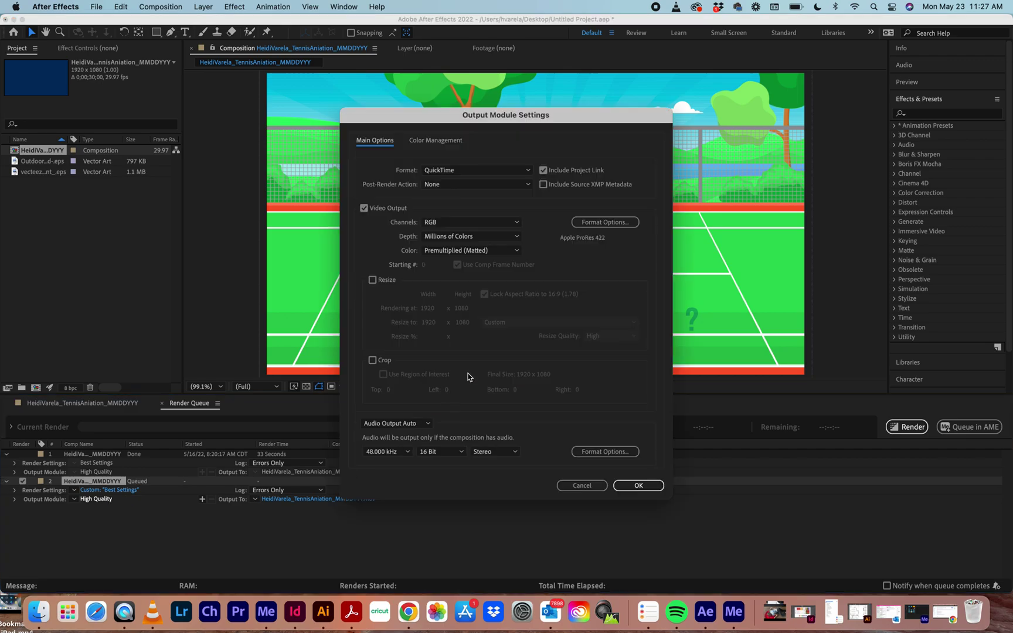
left_click(477, 171)
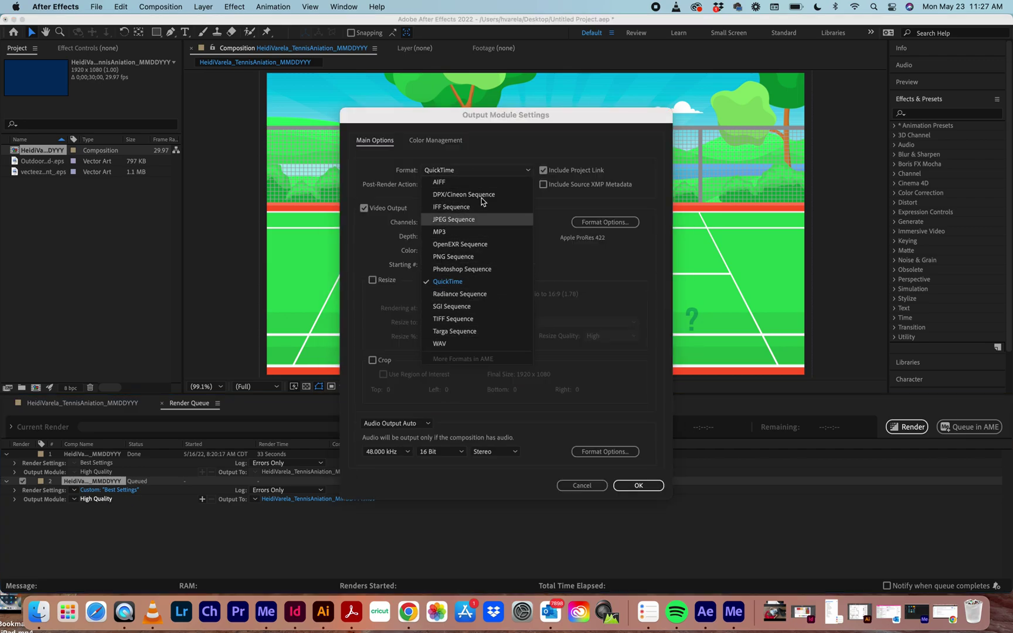
left_click(623, 280)
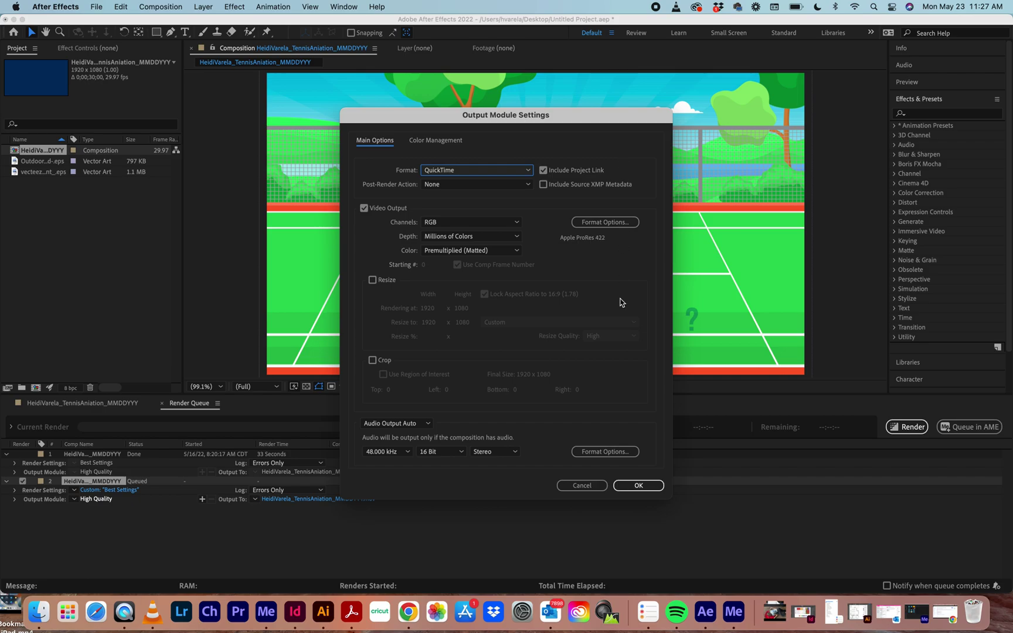
left_click(639, 485)
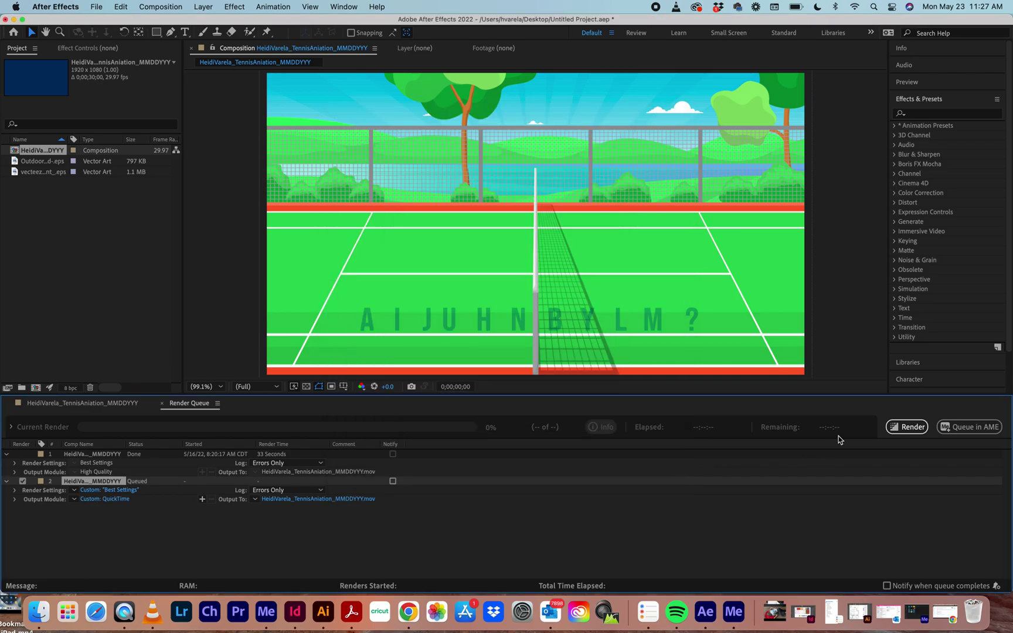
left_click(906, 427)
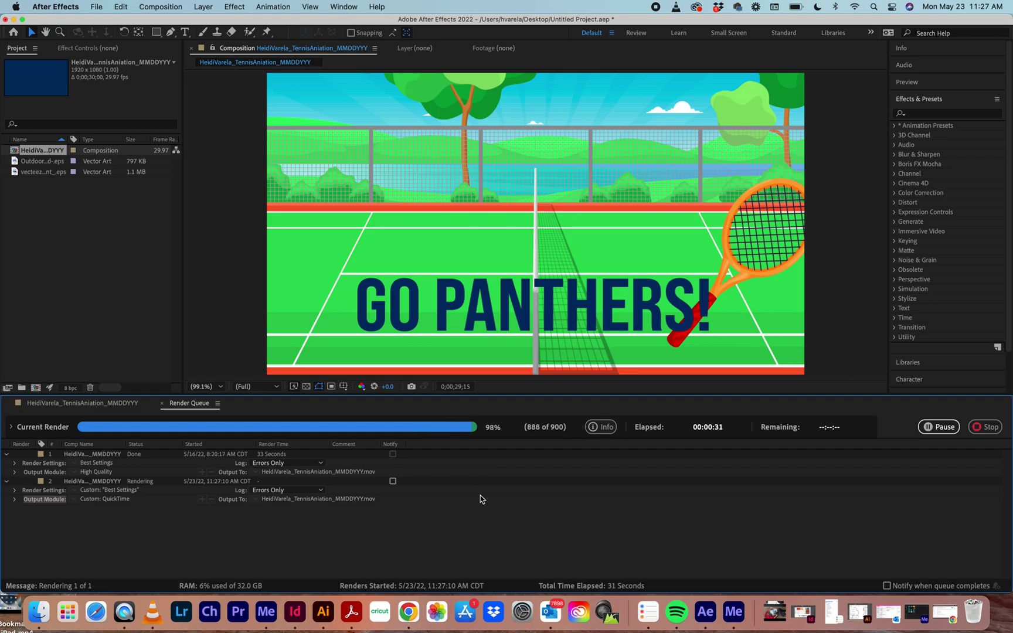
Quit After Effects, saving the changes to Untitled Project.aep.
left_click(66, 5)
left_click(68, 136)
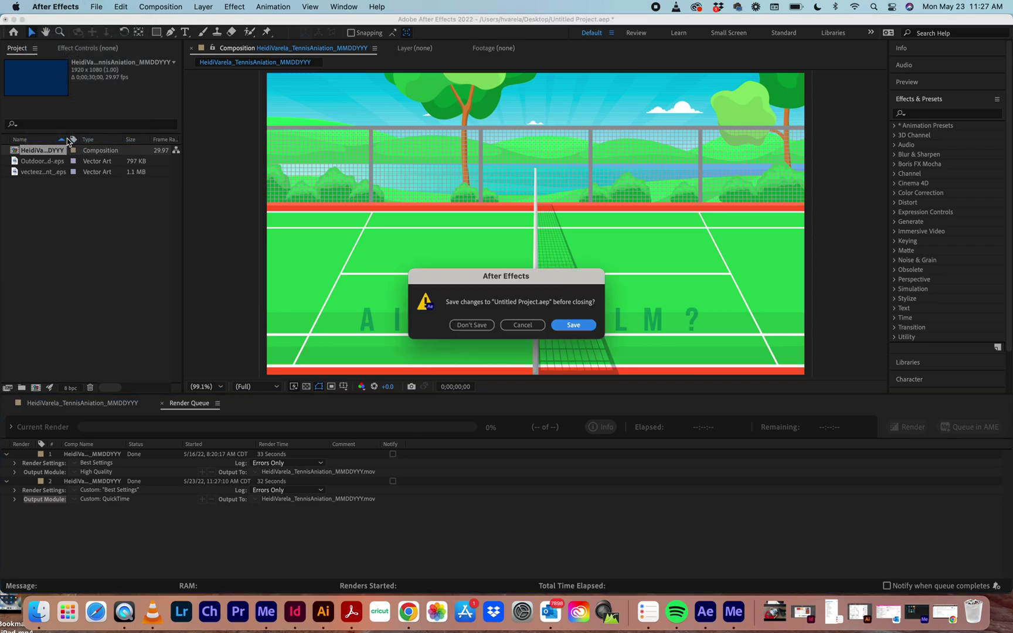
left_click(574, 326)
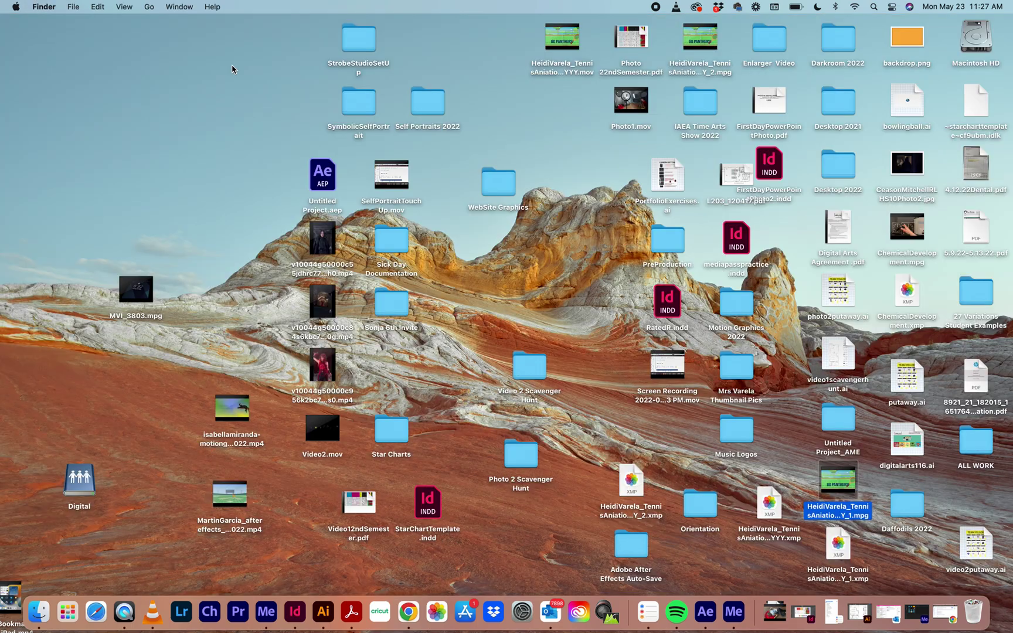
Switch to Media Encoder and add the rendered tennis animation .mov from the Desktop to the queue.
left_click(726, 611)
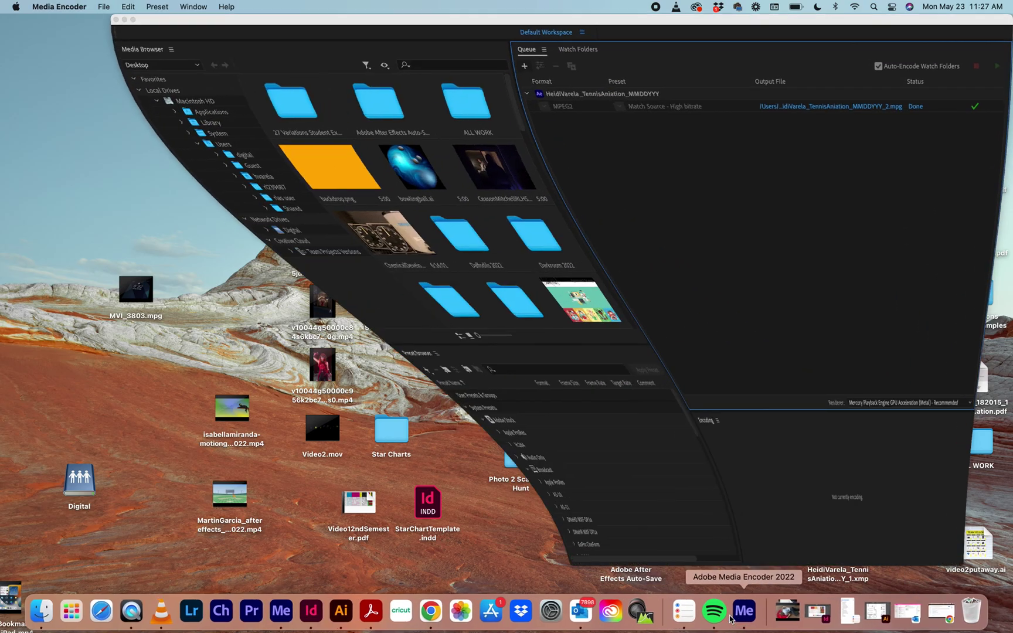
left_click(520, 67)
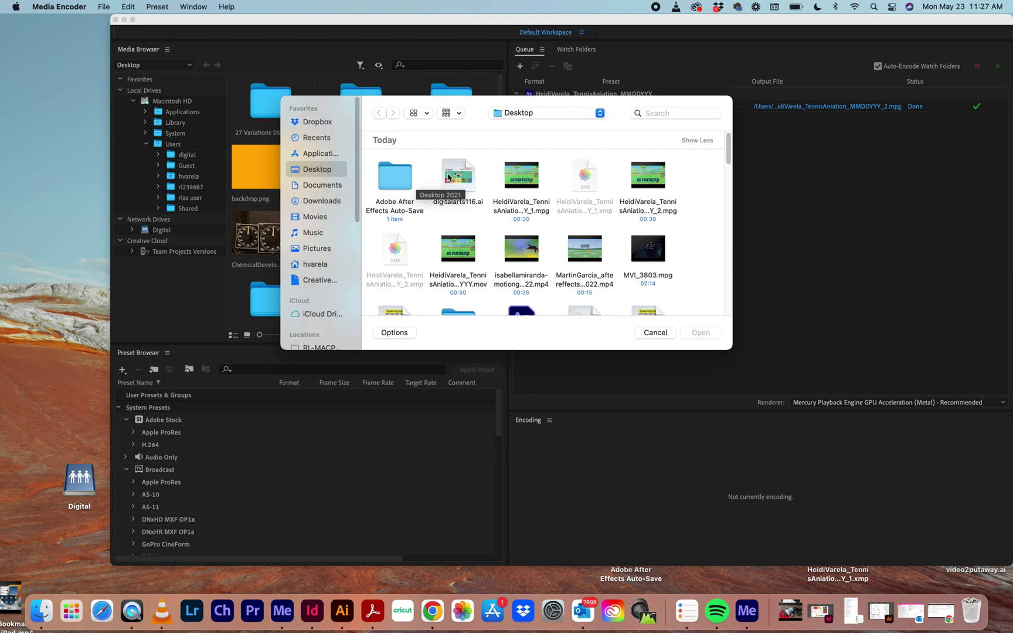
scroll(609, 201, "down", 1)
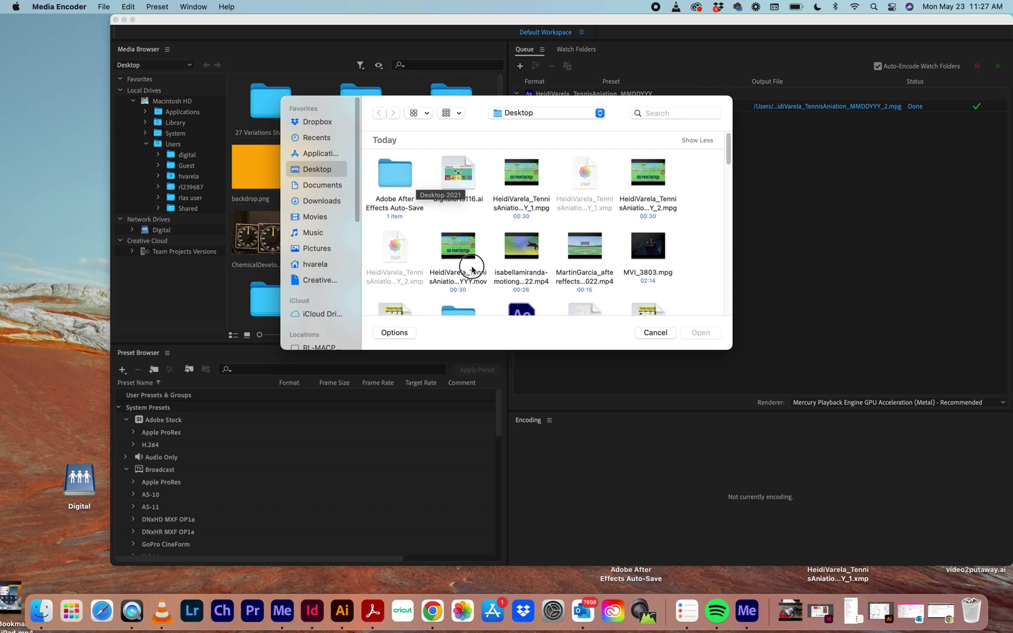
left_click(463, 285)
left_click(711, 333)
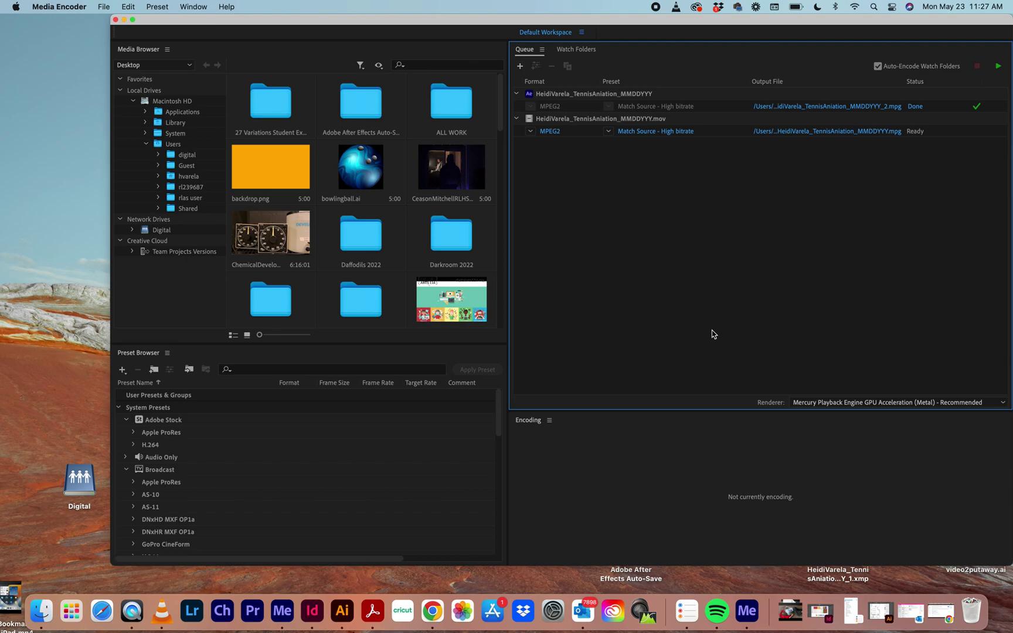
Encode the queued .mov in MPEG2 format with the Match Source - High bitrate preset, then minimize the Media Encoder window.
left_click(535, 131)
left_click(559, 331)
left_click(998, 67)
left_click(124, 19)
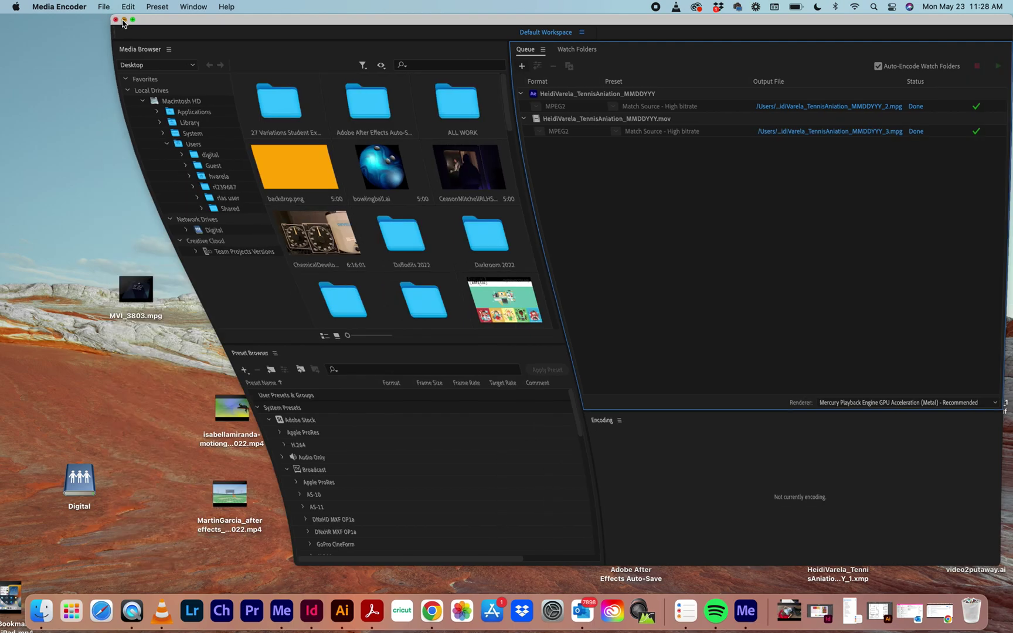